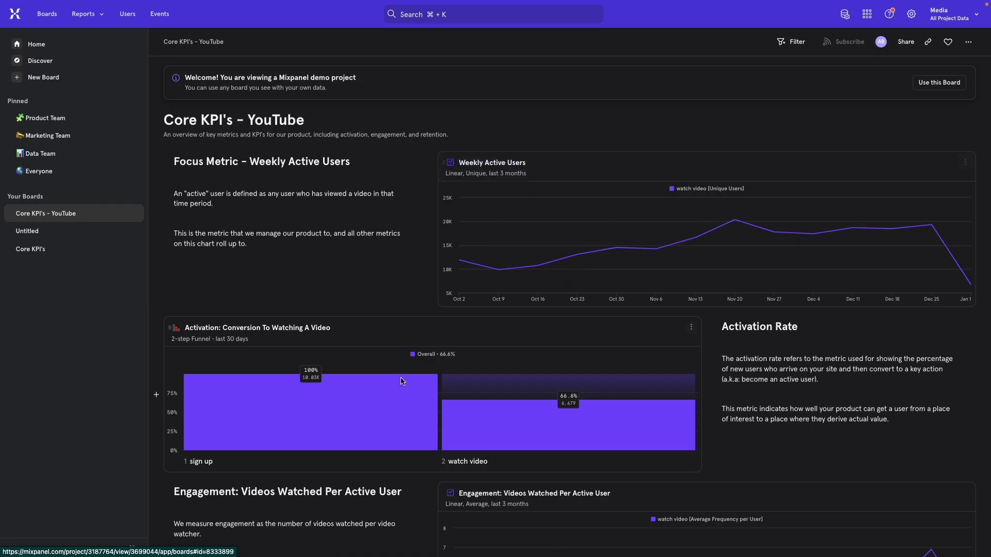
Scroll the Mixpanel Core KPI's board, then switch desktops to the event tracking plan spreadsheet.
scroll(671, 403, "down", 3)
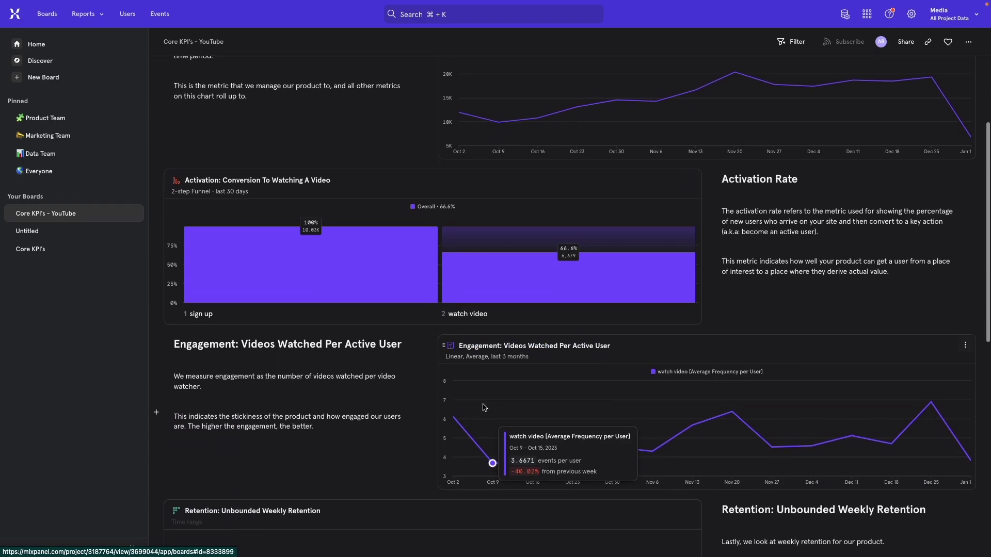
key("ctrl+Right")
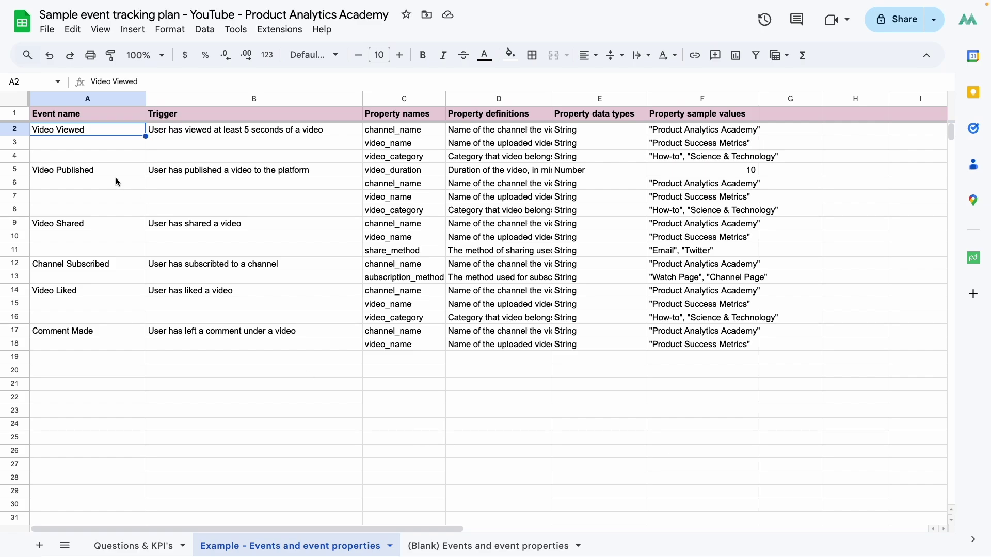
left_click(71, 132)
left_click(77, 175)
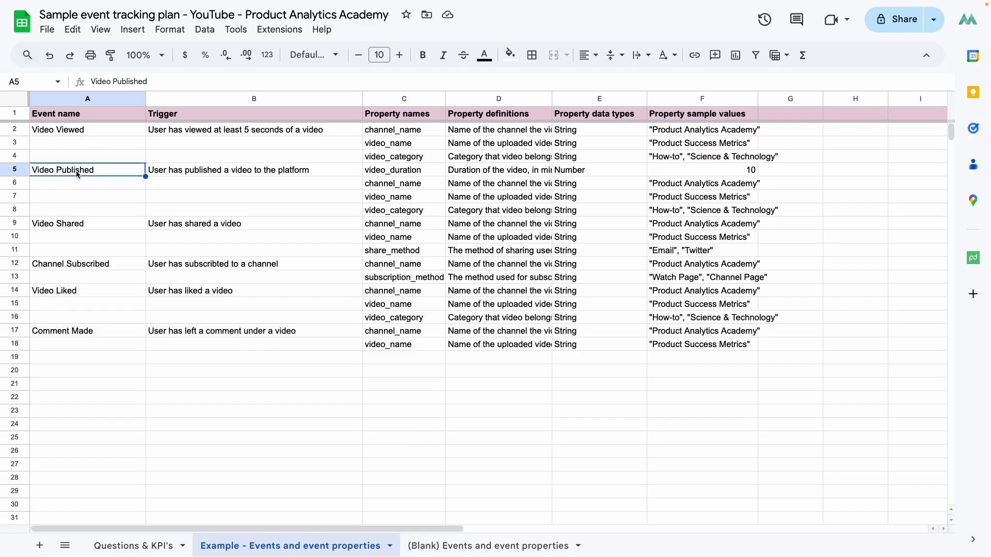
left_click(84, 265)
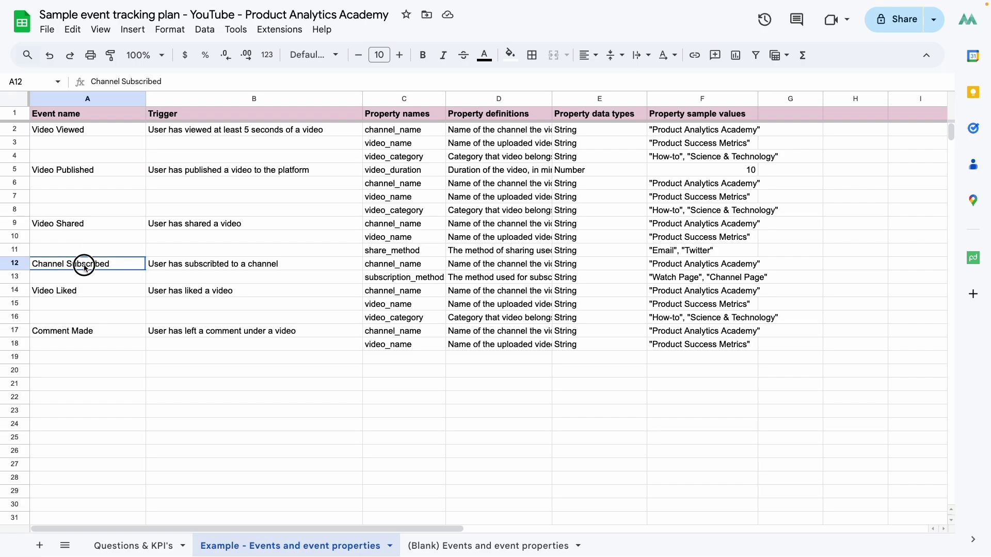
left_click(91, 331)
left_click(172, 362)
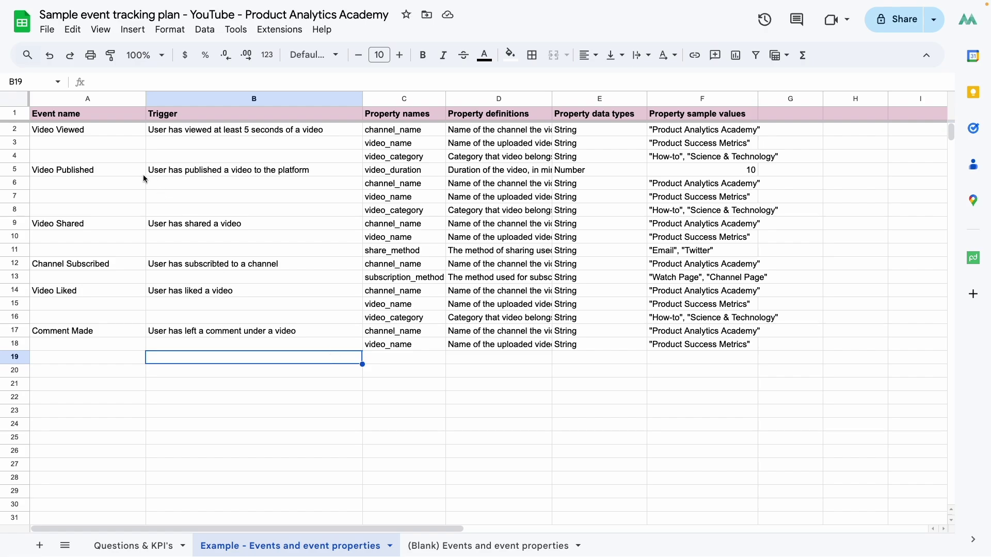
left_click(89, 98)
left_click(404, 99)
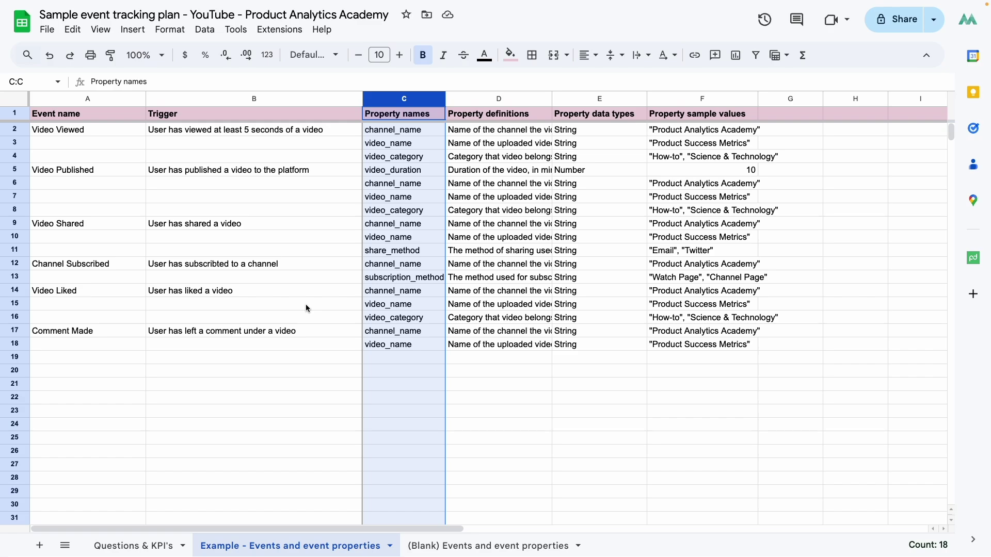
left_click(39, 119)
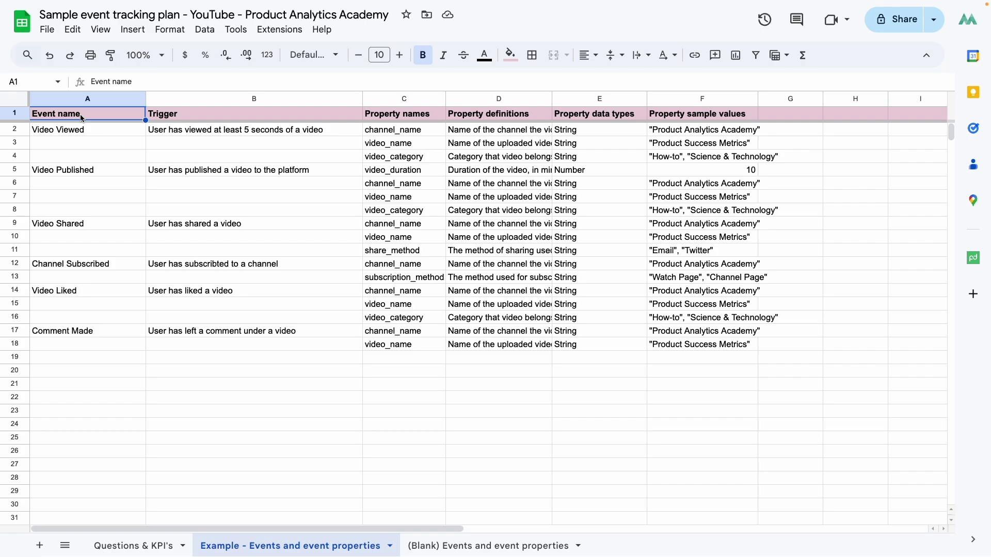
left_click(399, 98)
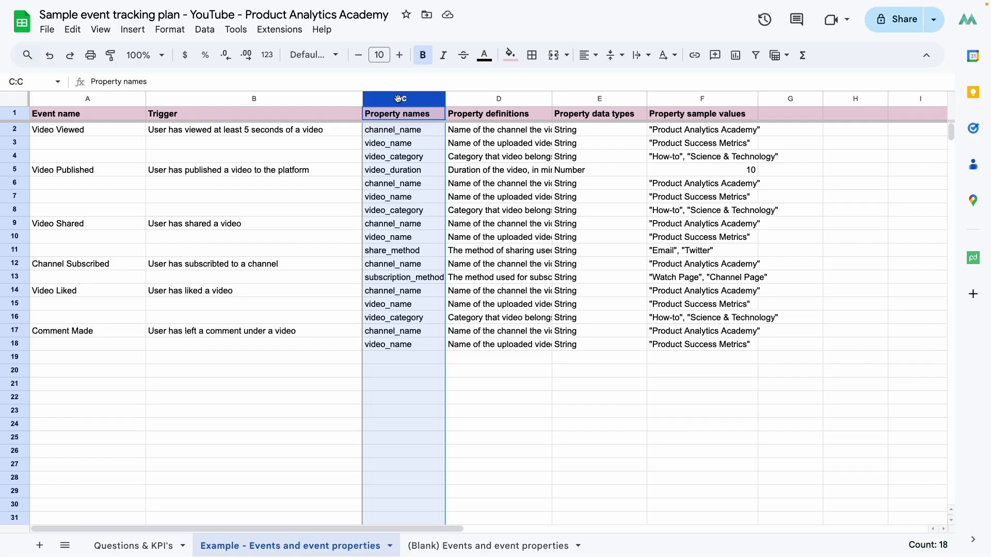
left_click(79, 134)
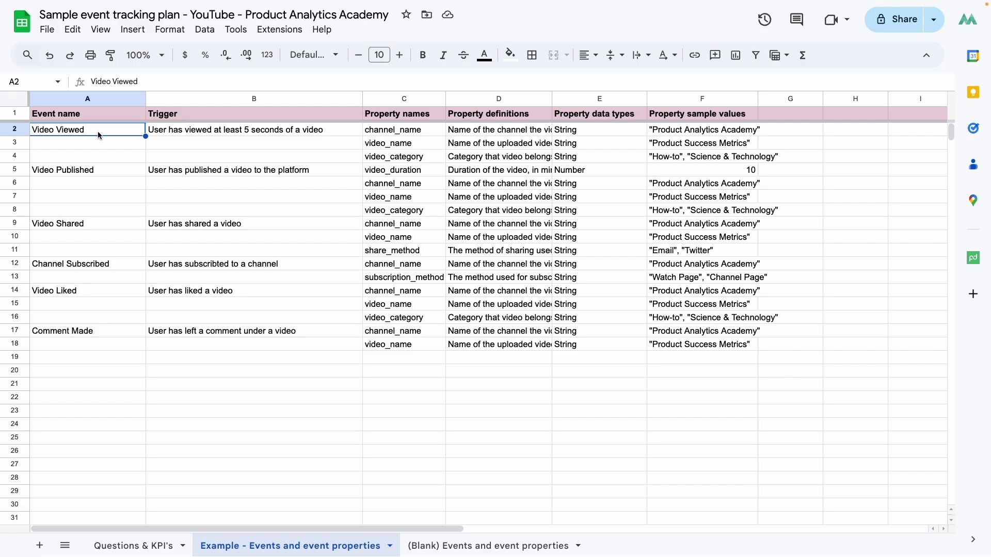
left_click(387, 145)
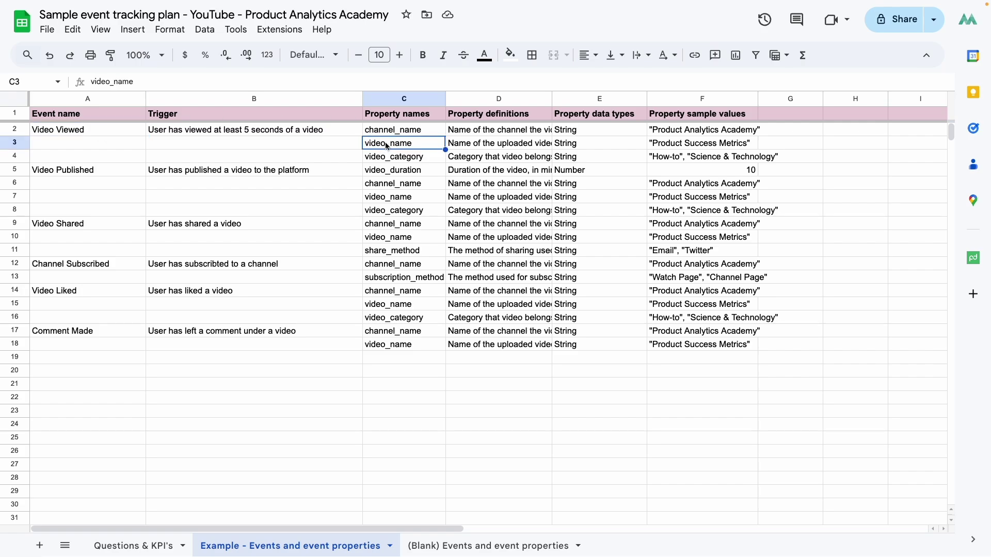
left_click(388, 160)
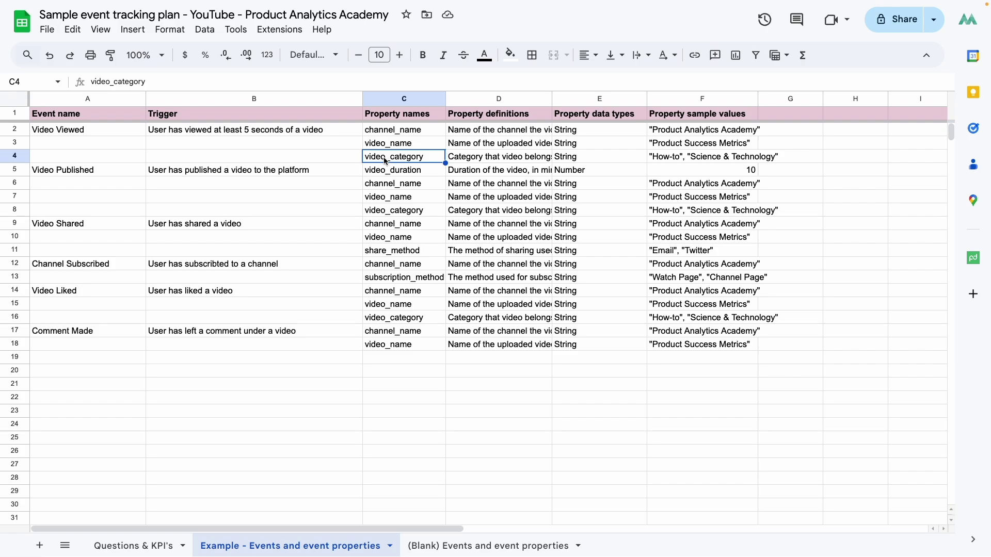
left_click(70, 176)
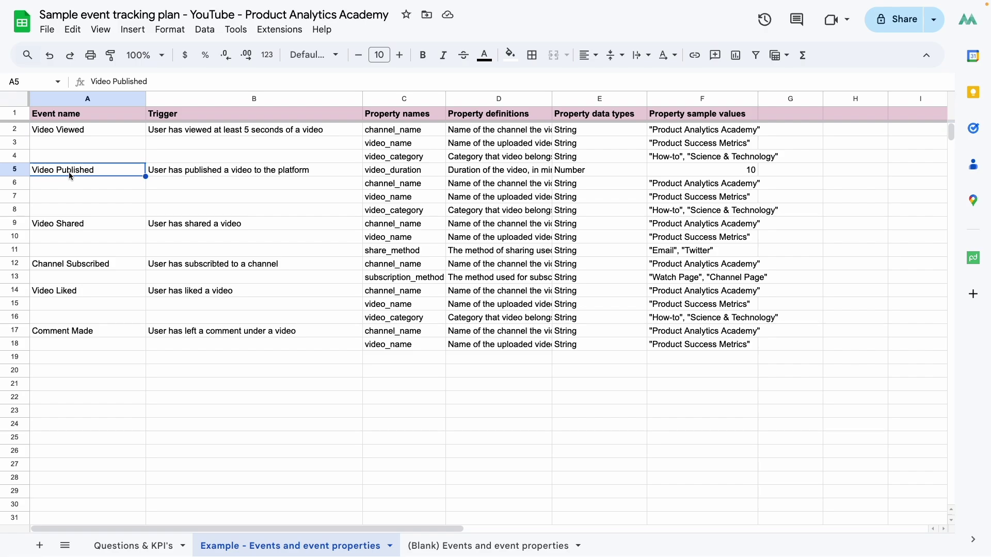
left_click(399, 172)
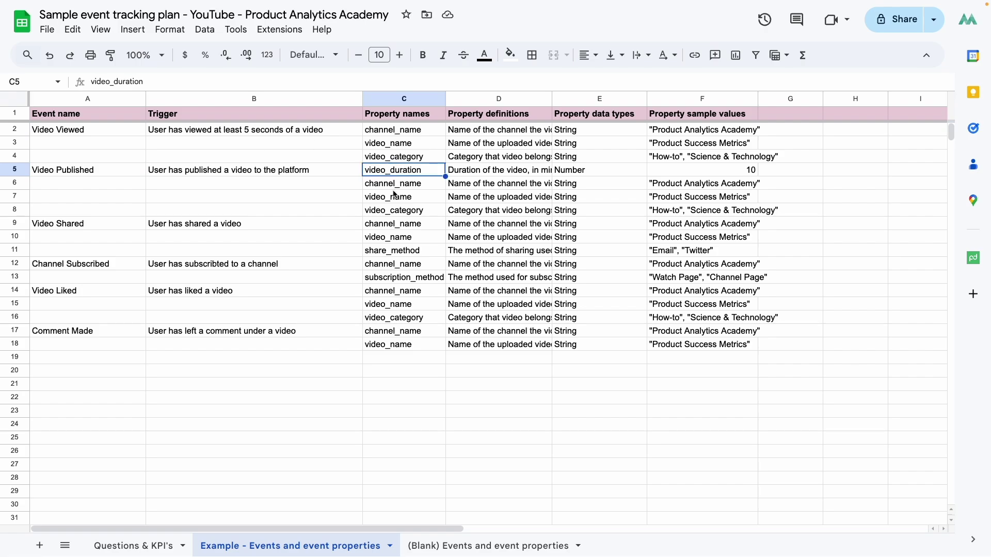
left_click(394, 192)
left_click(392, 185)
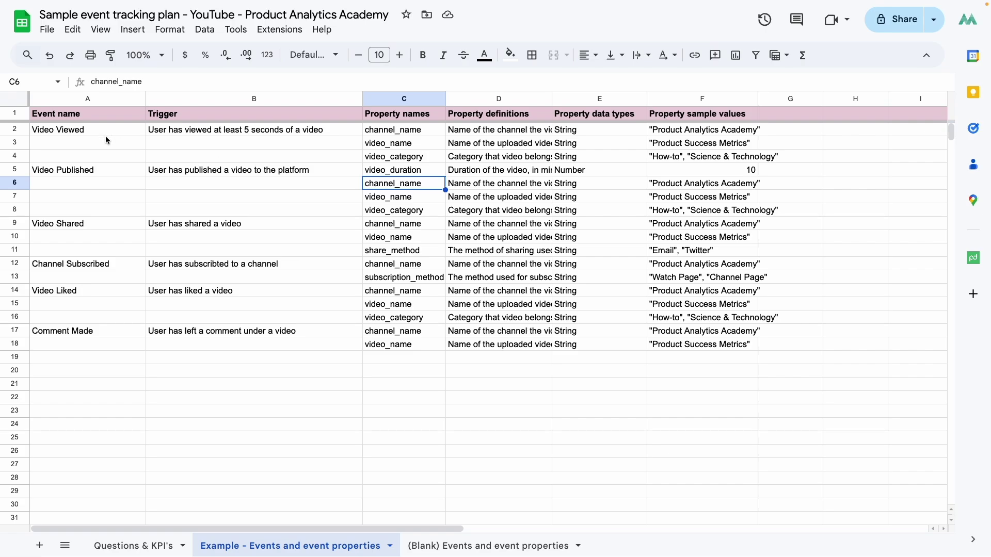
left_click(65, 135)
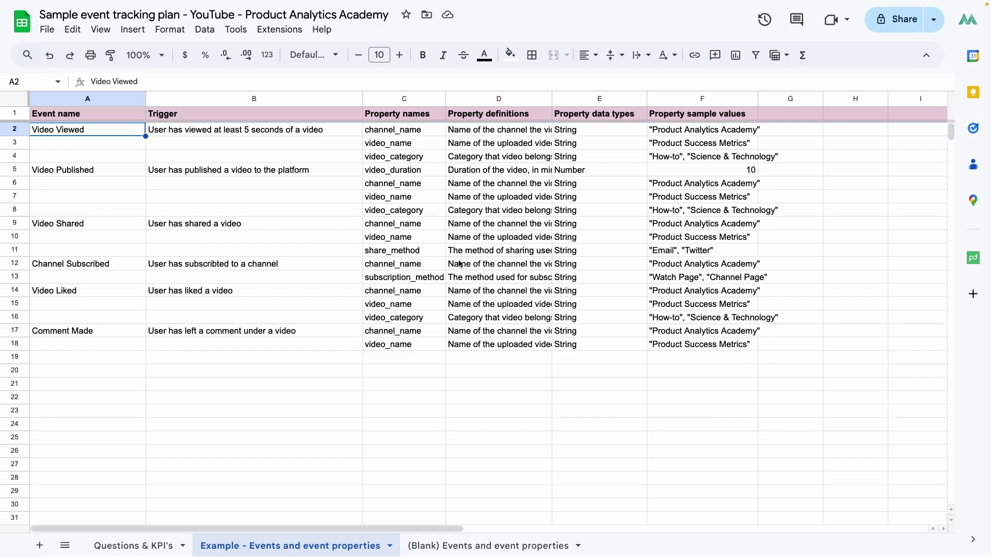
key("ctrl+Right")
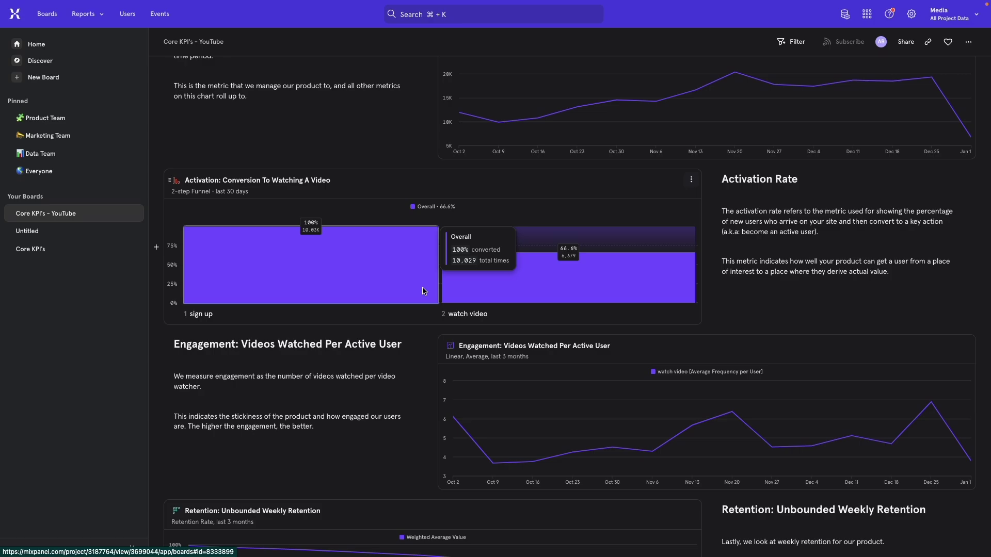
key("ctrl+Left")
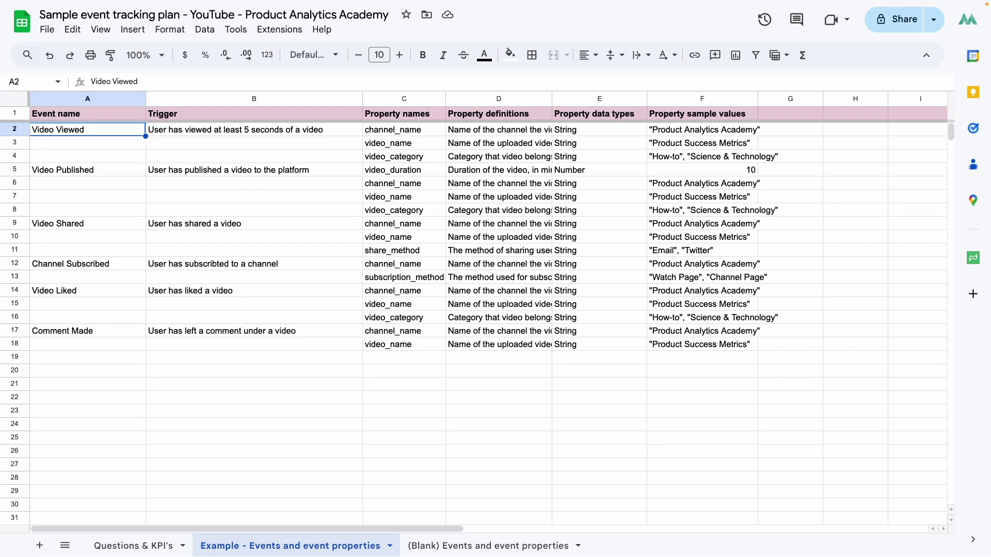
left_click(106, 101)
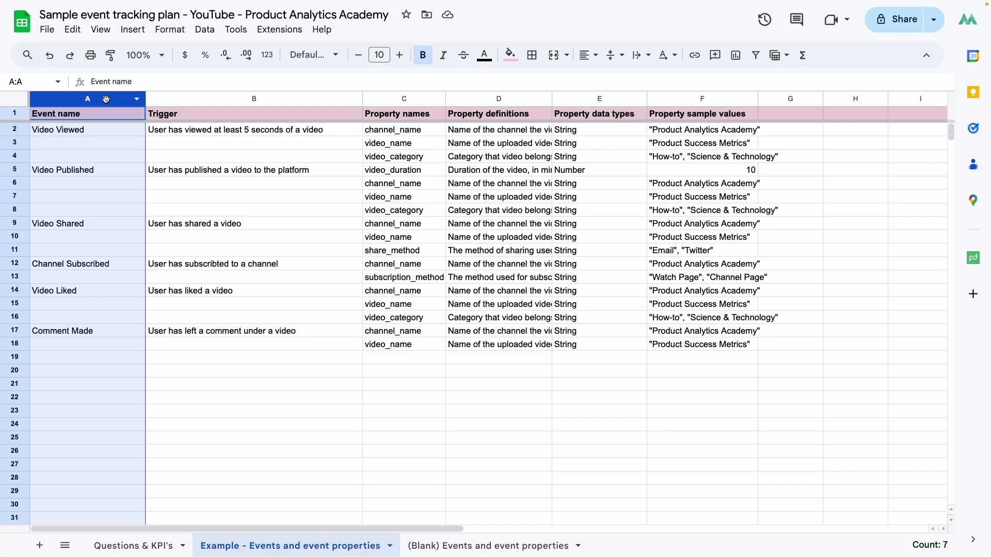
left_click(94, 134)
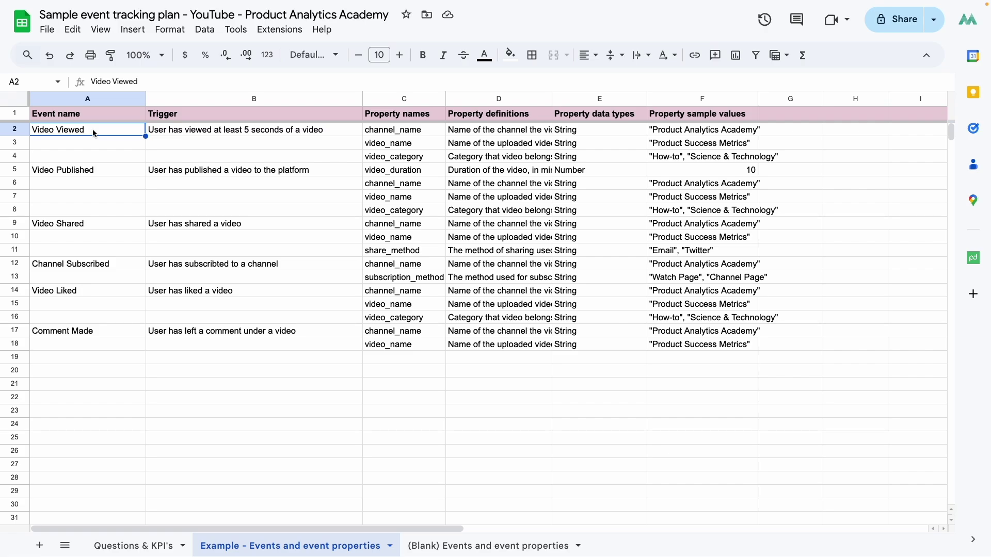
left_click(91, 172)
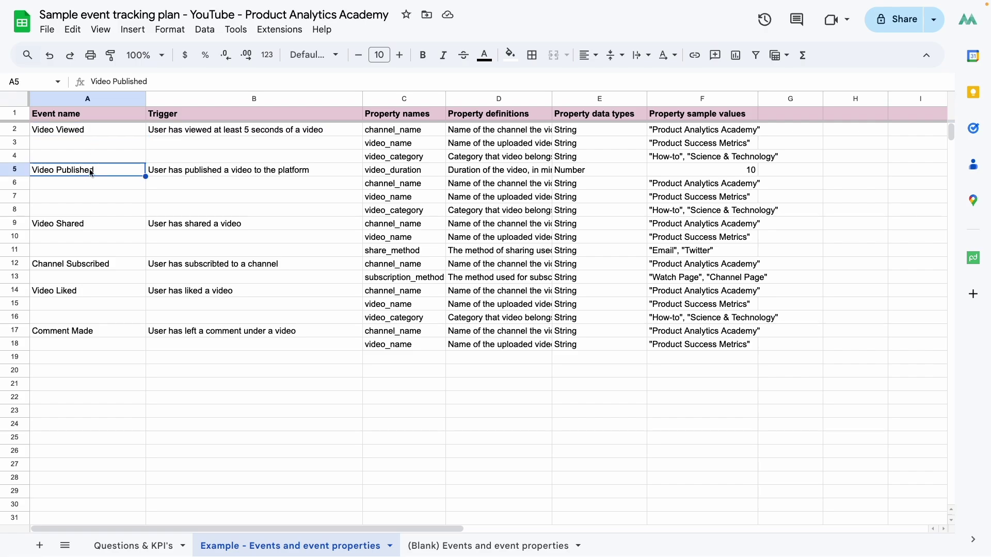
left_click(81, 293)
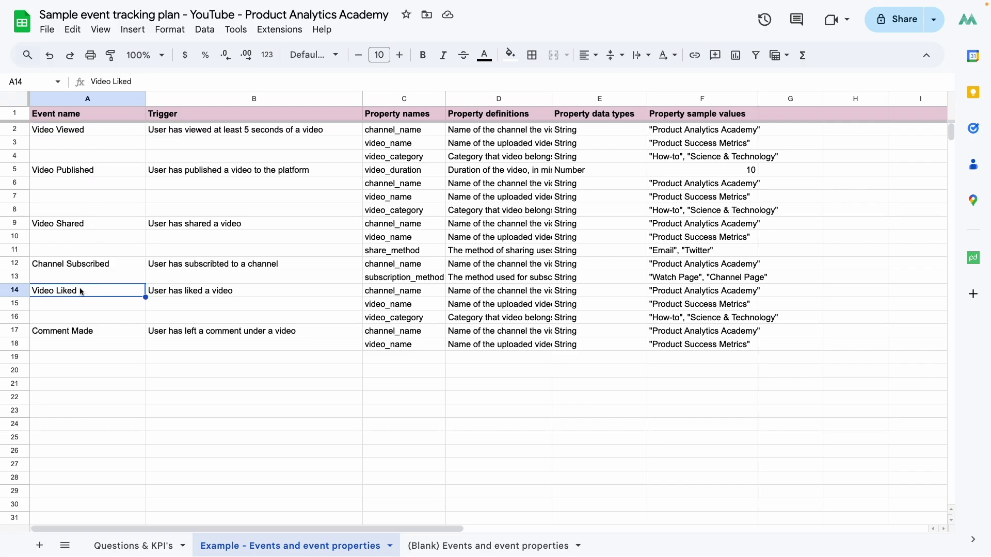
left_click(79, 334)
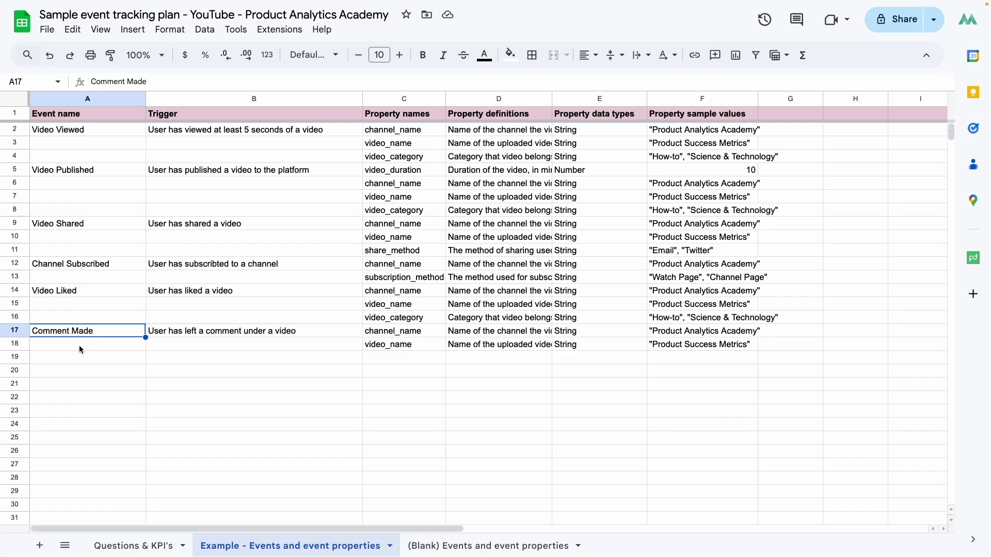
left_click(215, 102)
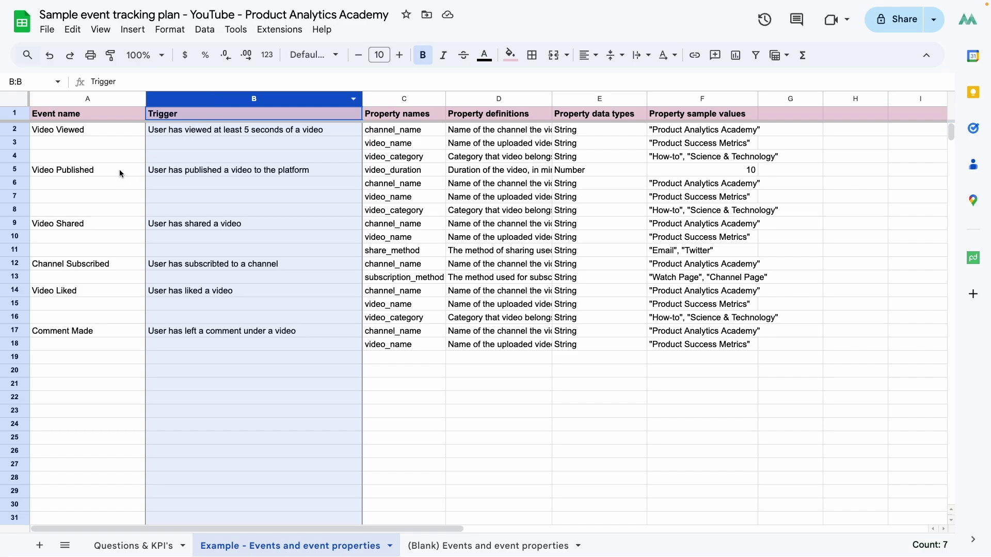
left_click(165, 172)
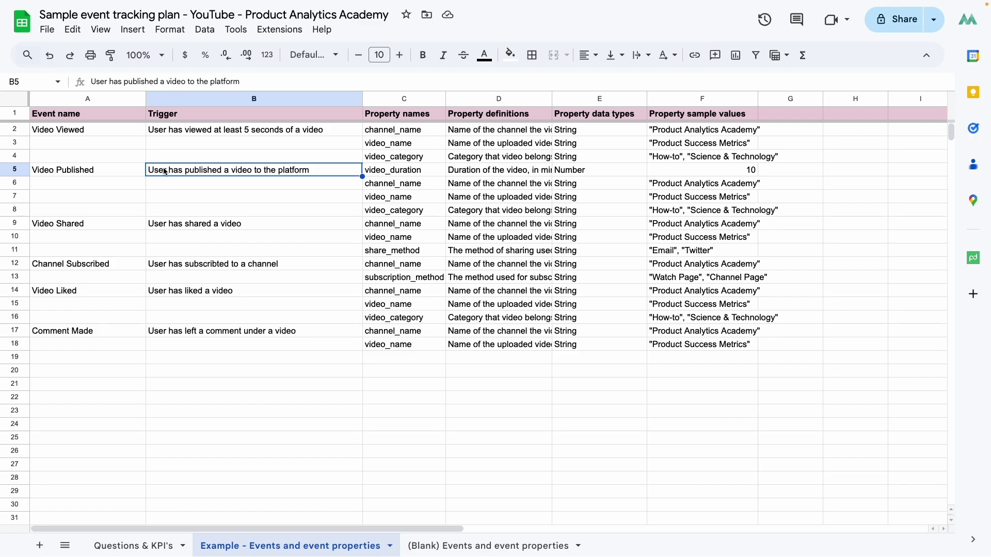
left_click(386, 98)
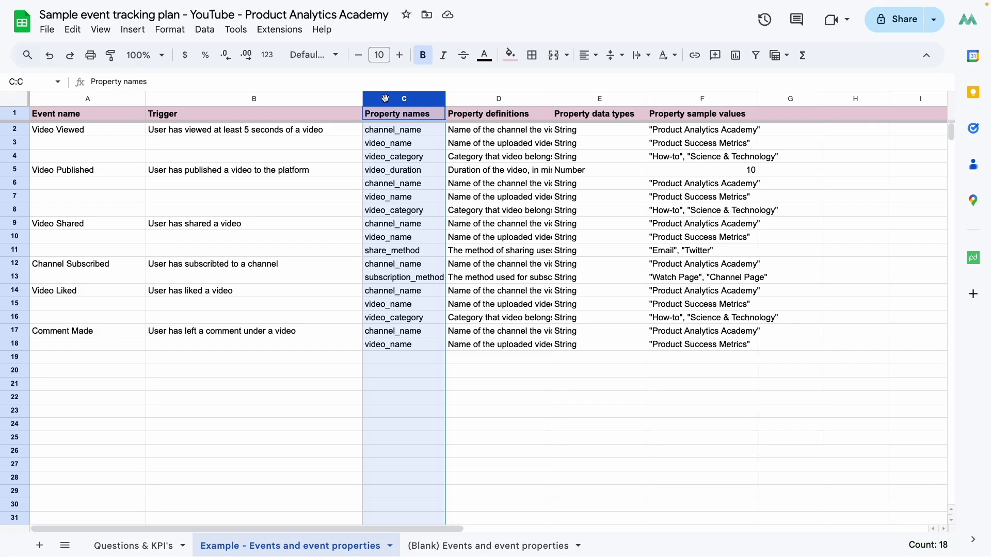
left_click(547, 99)
double_click(552, 98)
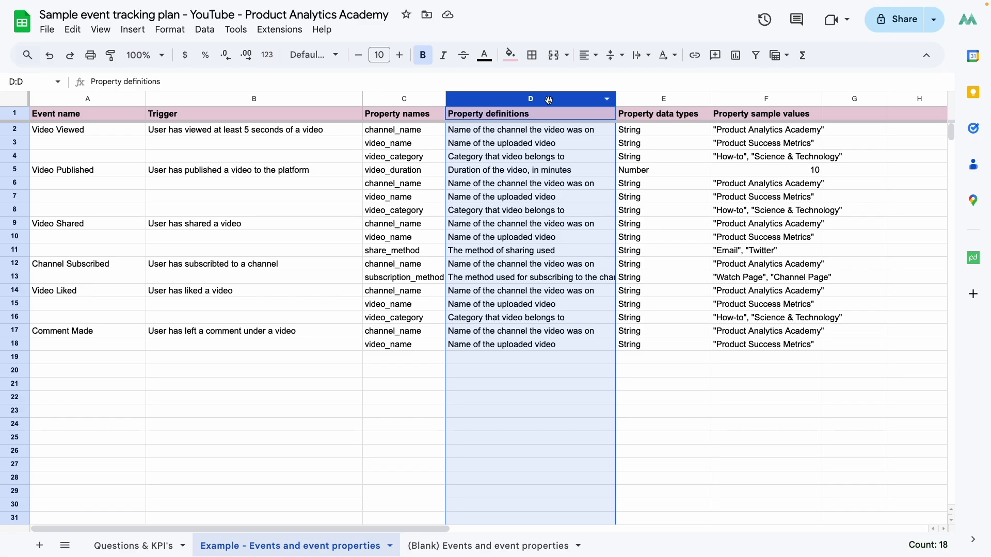
left_click(651, 98)
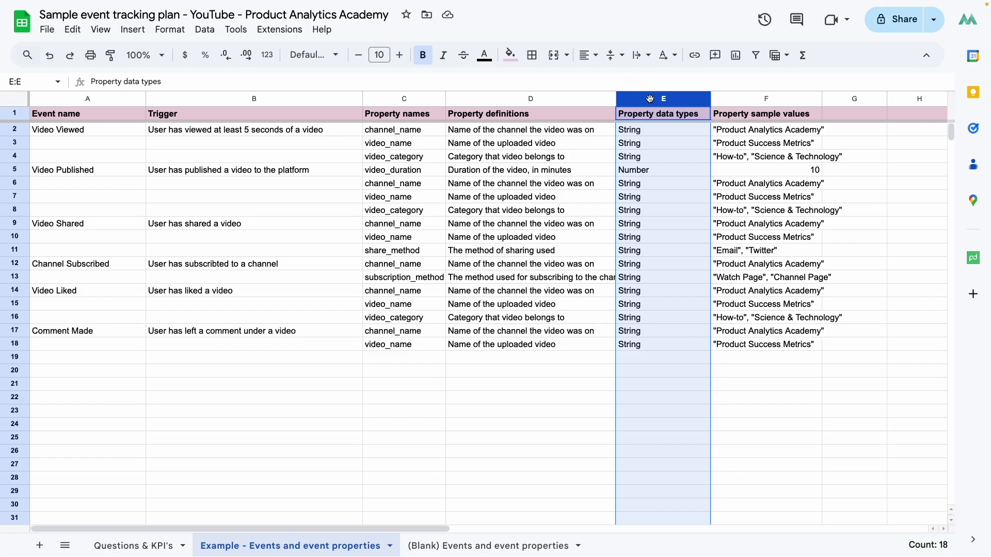
left_click(737, 99)
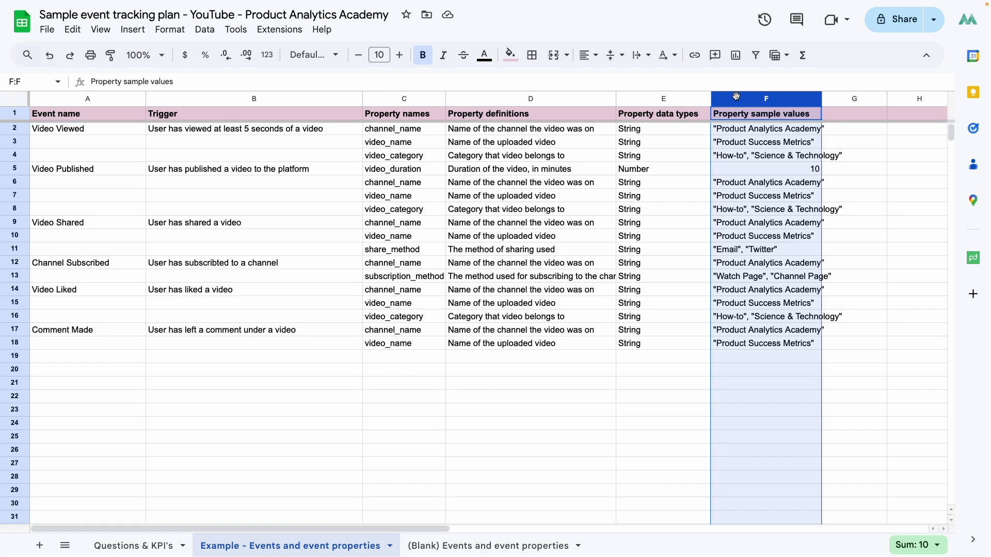
left_click(81, 131)
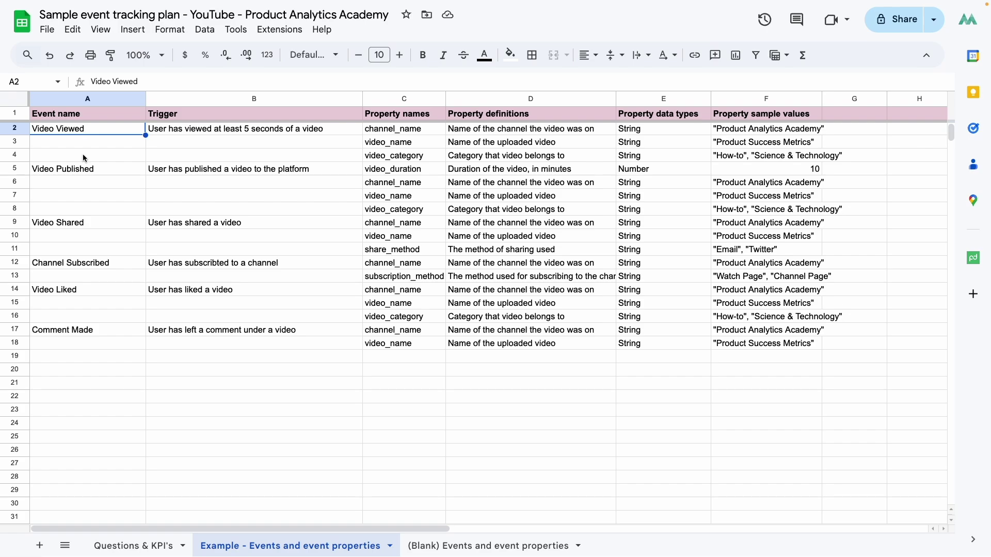
Compare the Questions & KPI's sheet with the example events sheet.
left_click(143, 540)
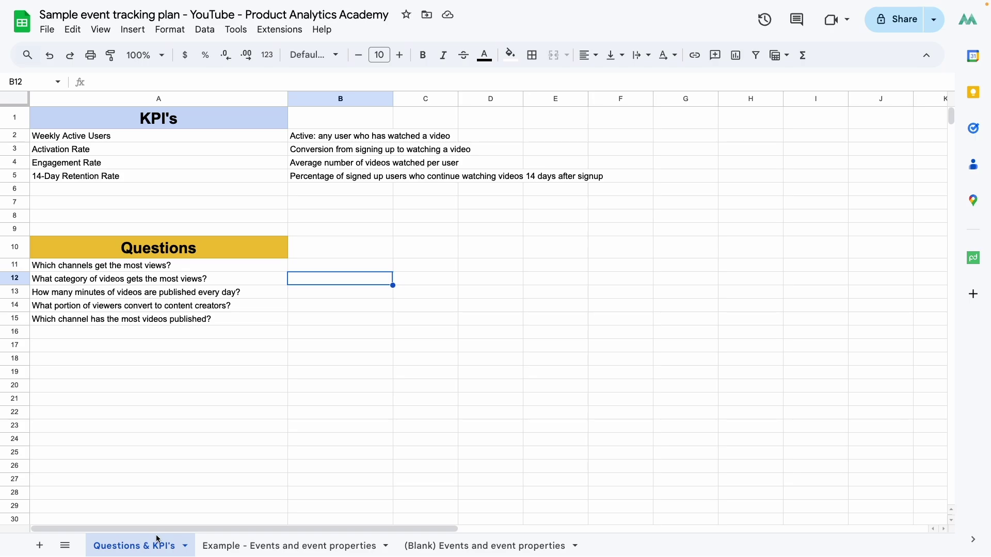
left_click(231, 544)
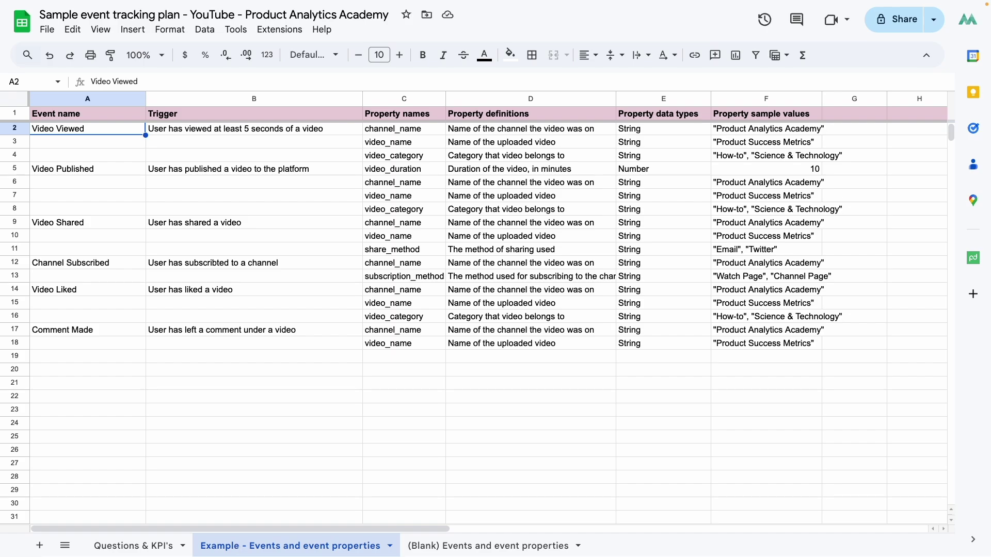
left_click(139, 548)
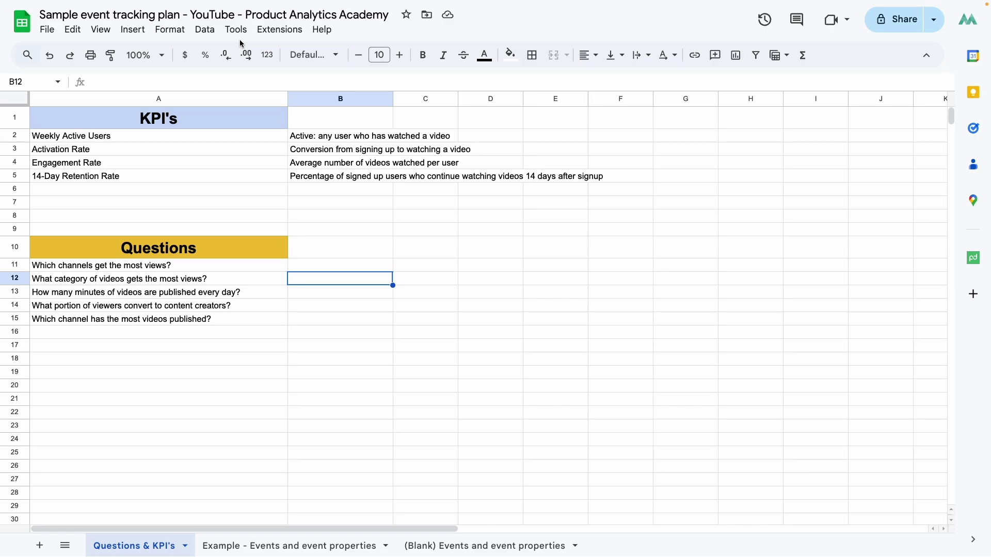
Review the channel and published-minutes questions and the Weekly Active Users KPI, then open the blank events sheet.
left_click(184, 267)
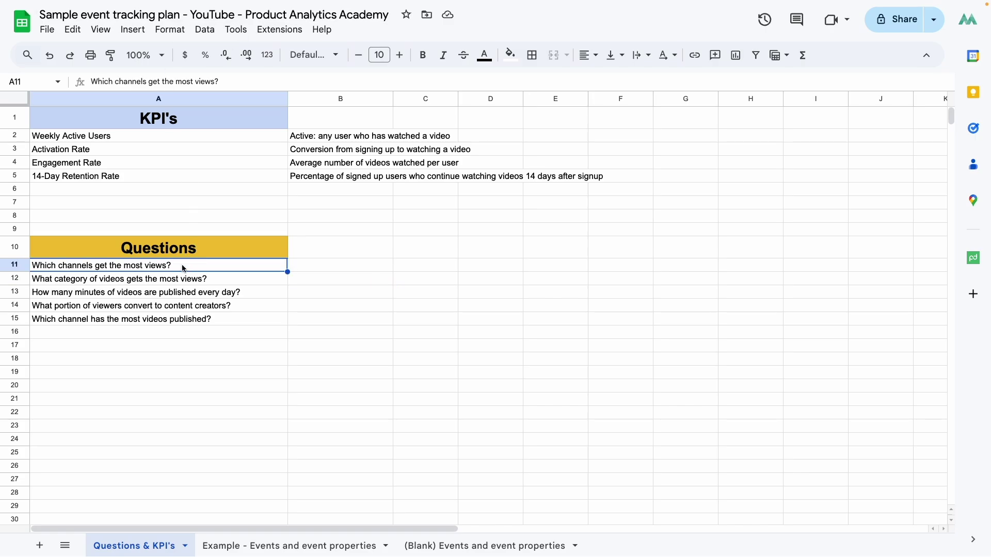
key("Down")
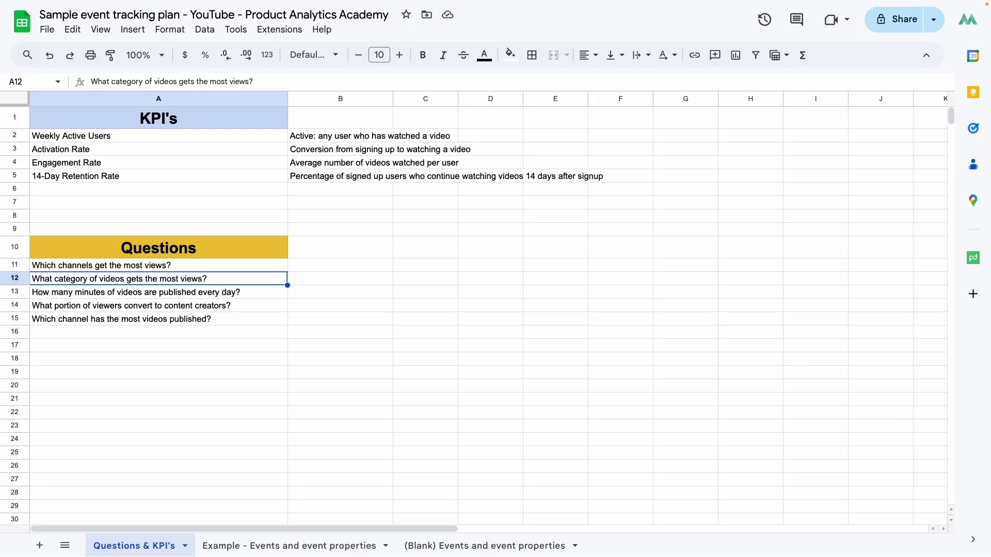
key("Down")
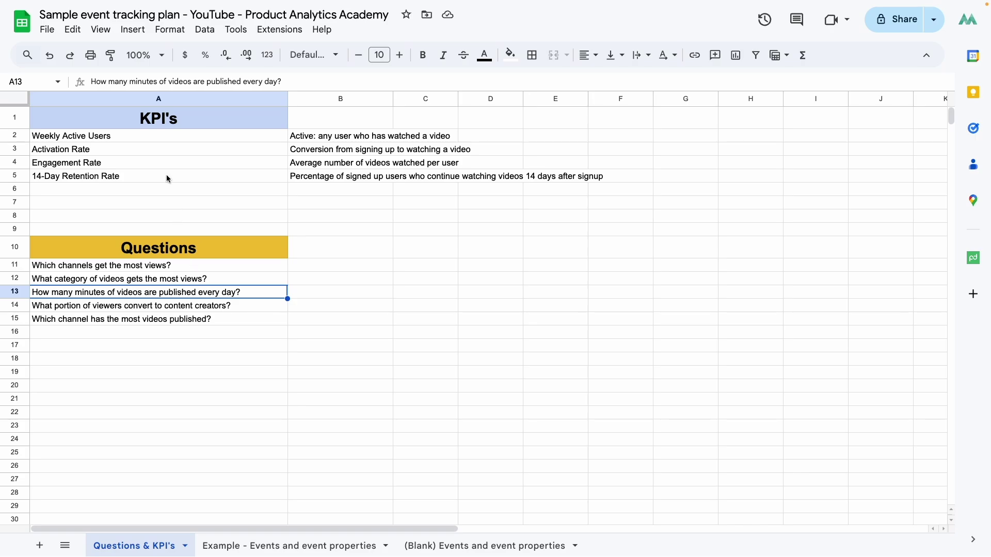
left_click(152, 138)
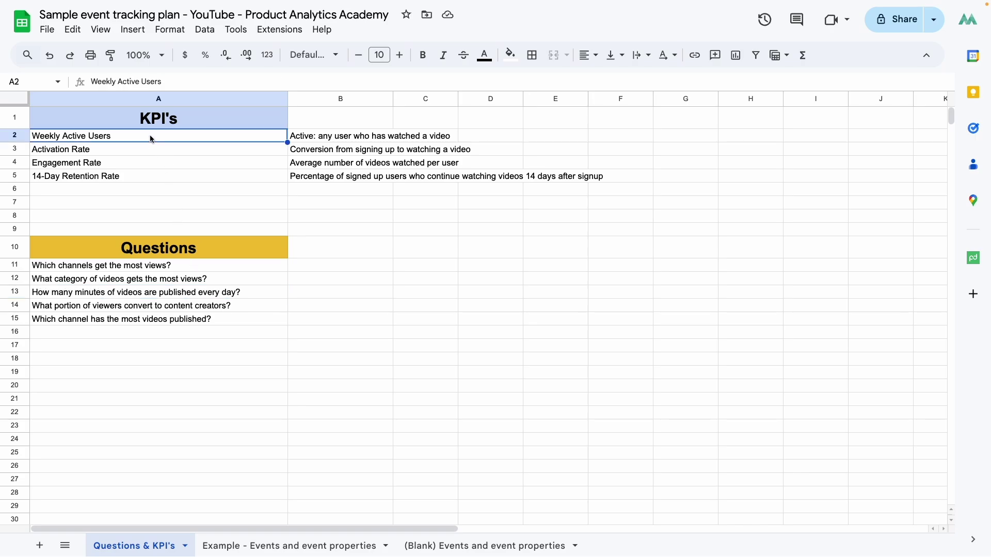
left_click(326, 140)
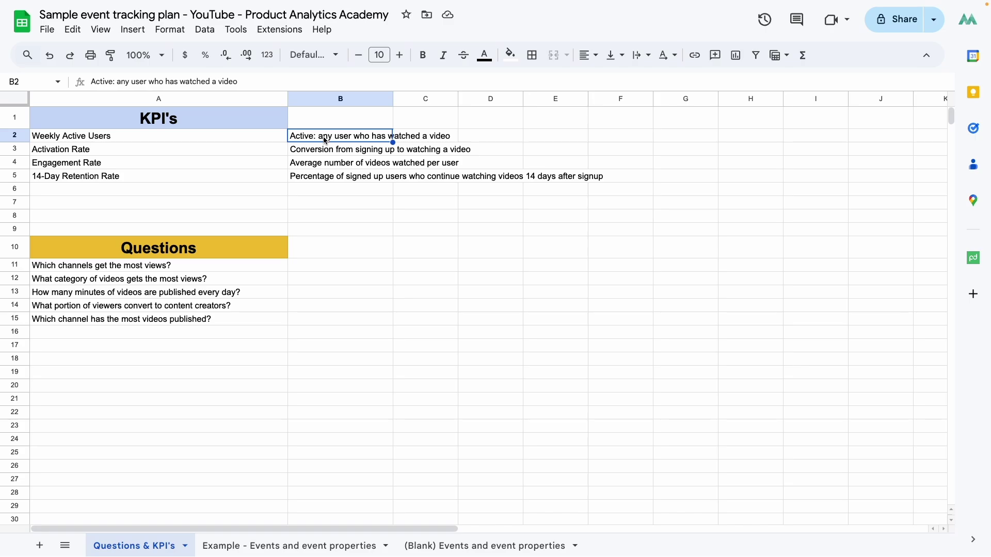
left_click(443, 546)
Move the blank events sheet to second position among the sheet tabs.
left_click_drag(442, 546, 312, 542)
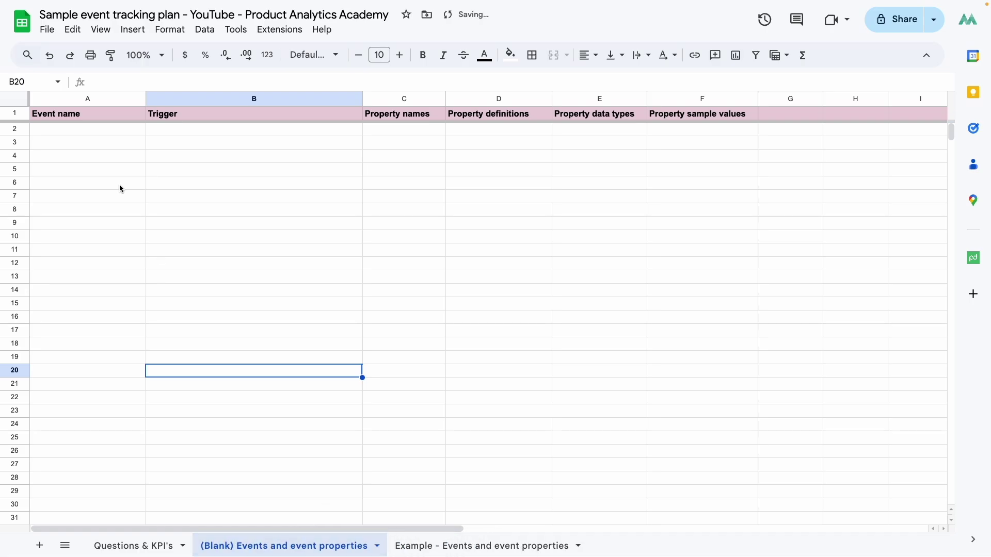
left_click(433, 546)
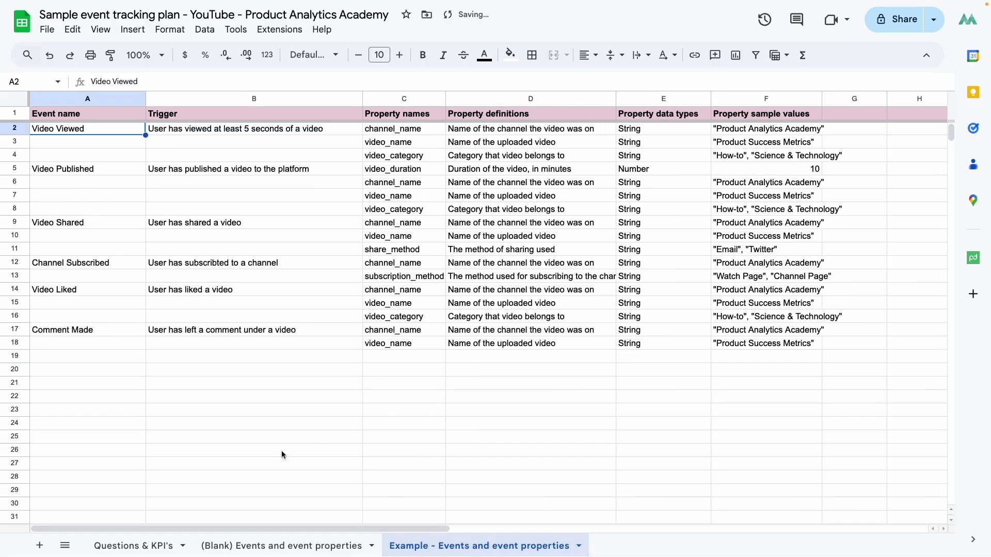
left_click(282, 551)
Add the Video Viewed event, triggered when a user has viewed at least 5 seconds of a video.
left_click(91, 130)
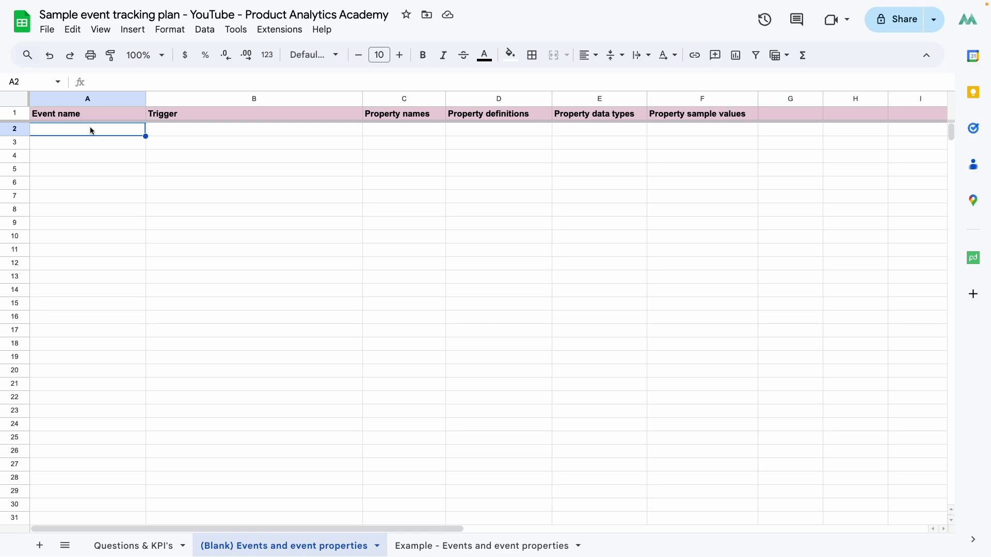
type("Video Viewed")
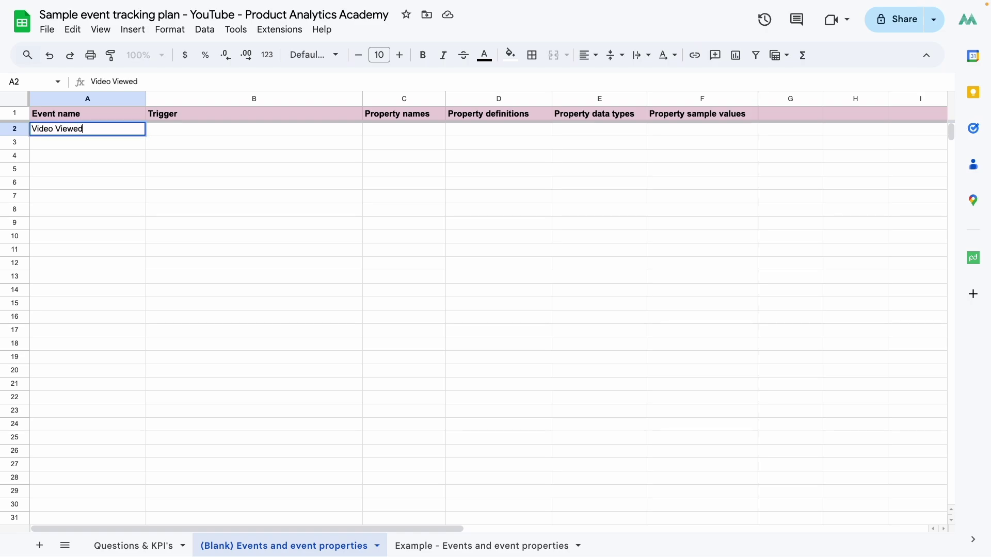
key("Tab")
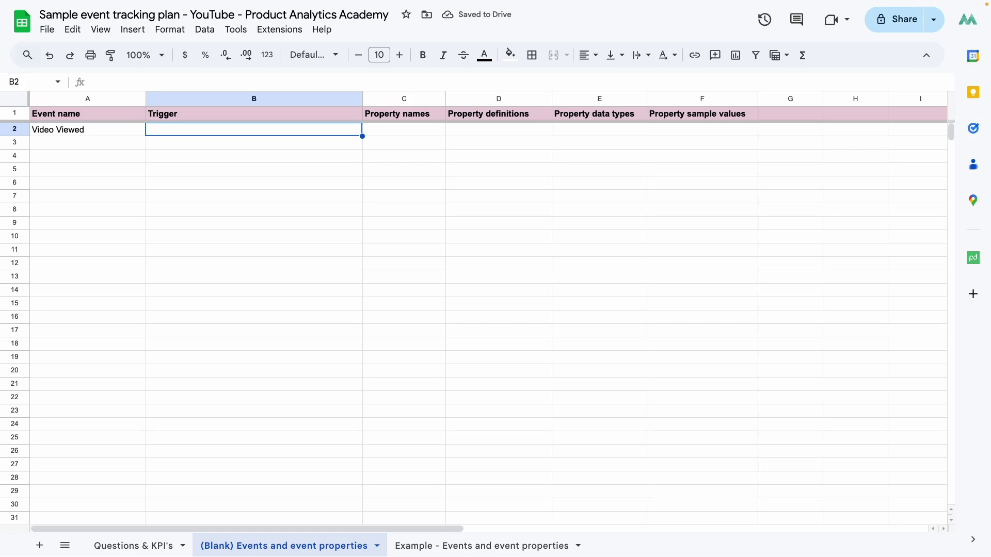
type("A user has viewed")
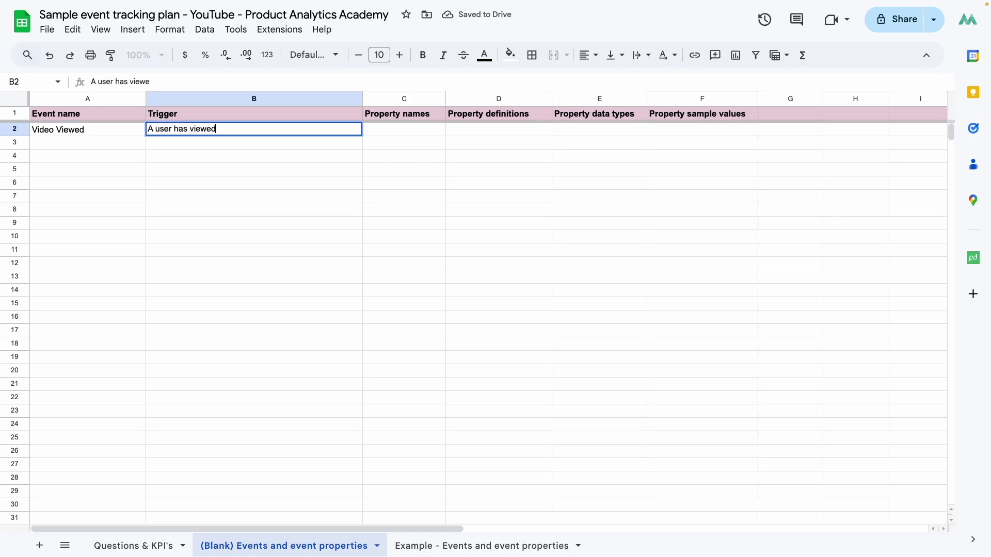
type(" at least 5 seconds o f a video")
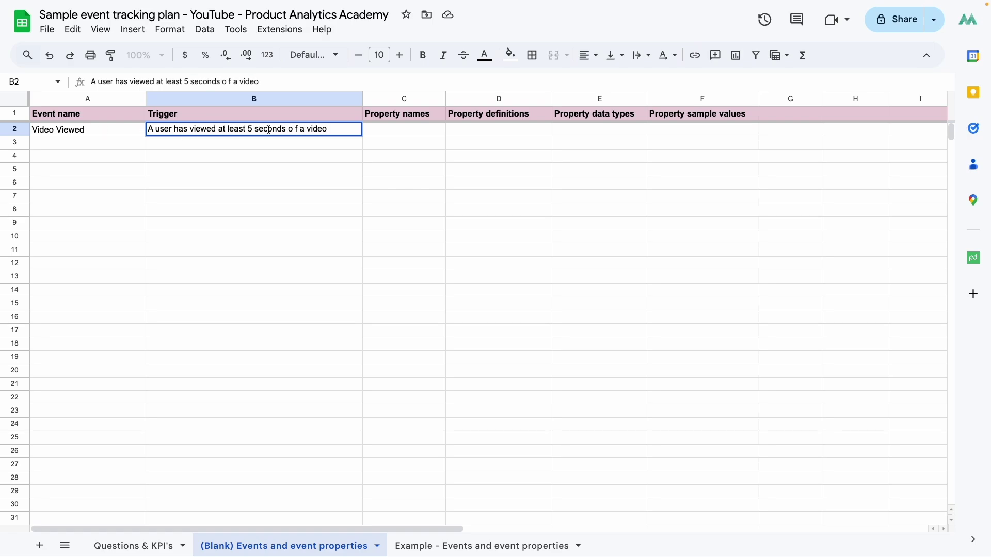
left_click(305, 129)
key("BackSpace")
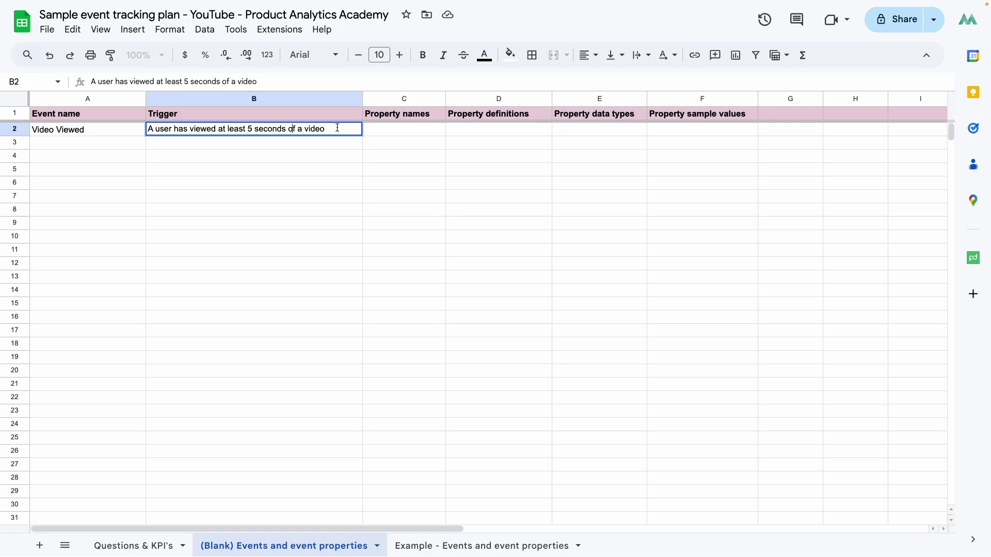
left_click(137, 546)
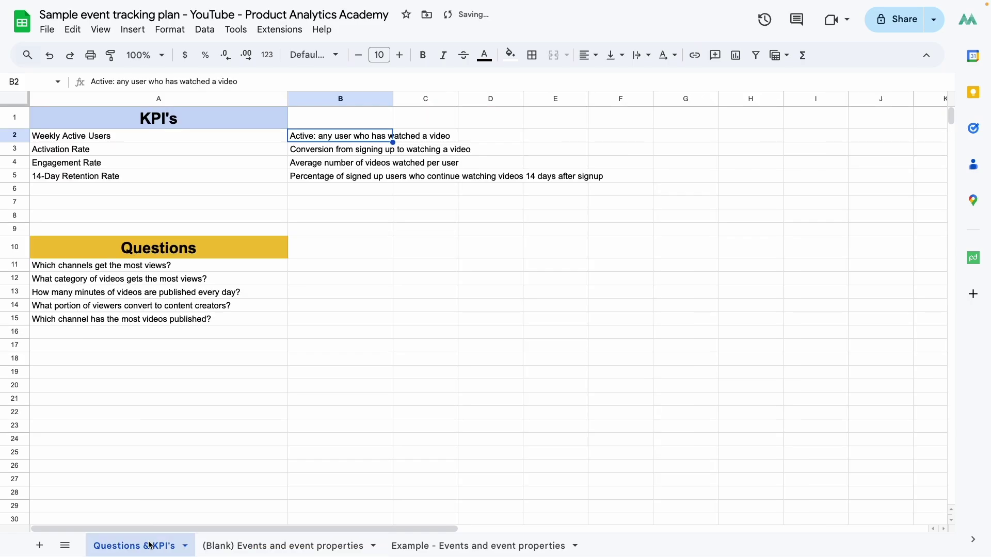
Review the Activation Rate KPI and its definition on the Questions & KPI's sheet.
left_click(122, 152)
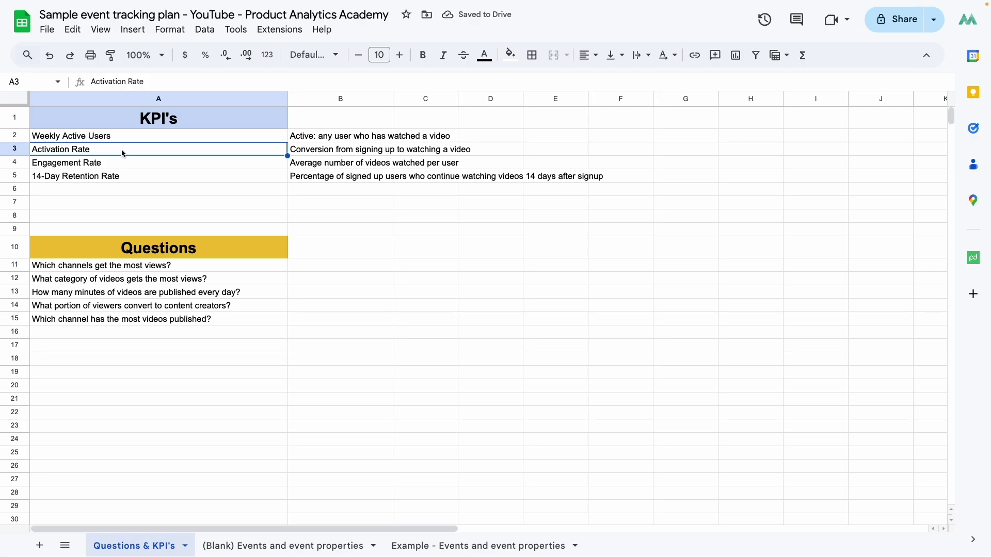
left_click(333, 152)
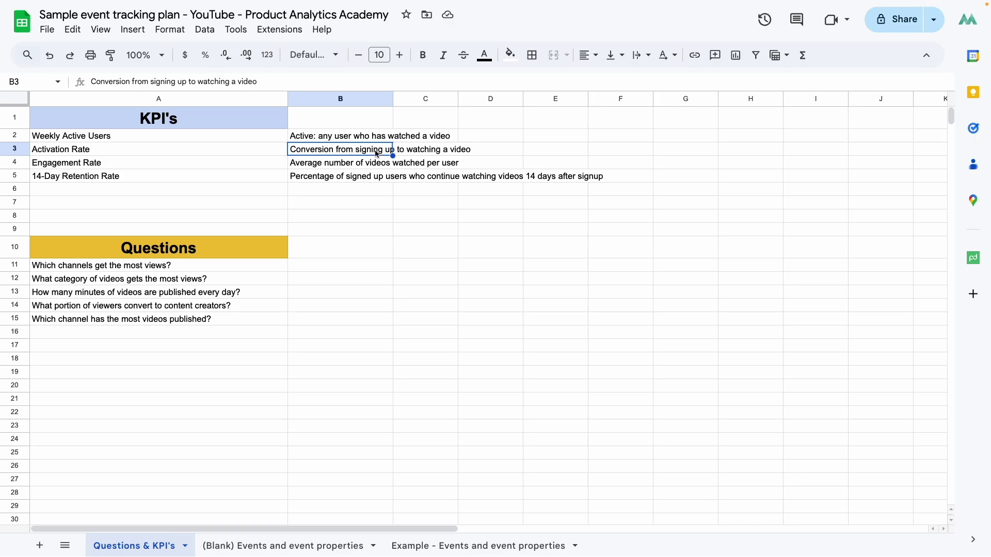
left_click(255, 552)
Add the Signup Completed event with trigger 'A new user has signed up for an account'.
left_click(94, 148)
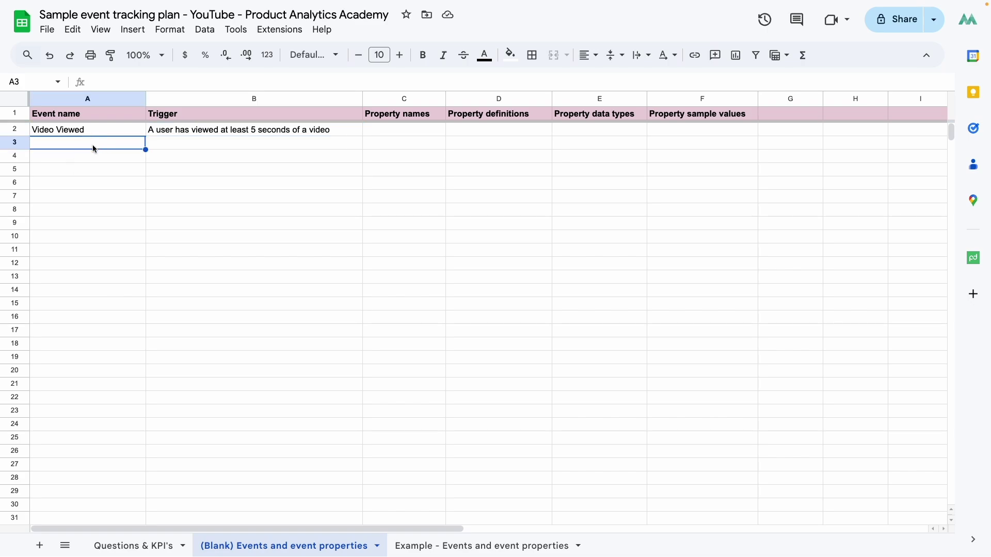
type("Signup Com")
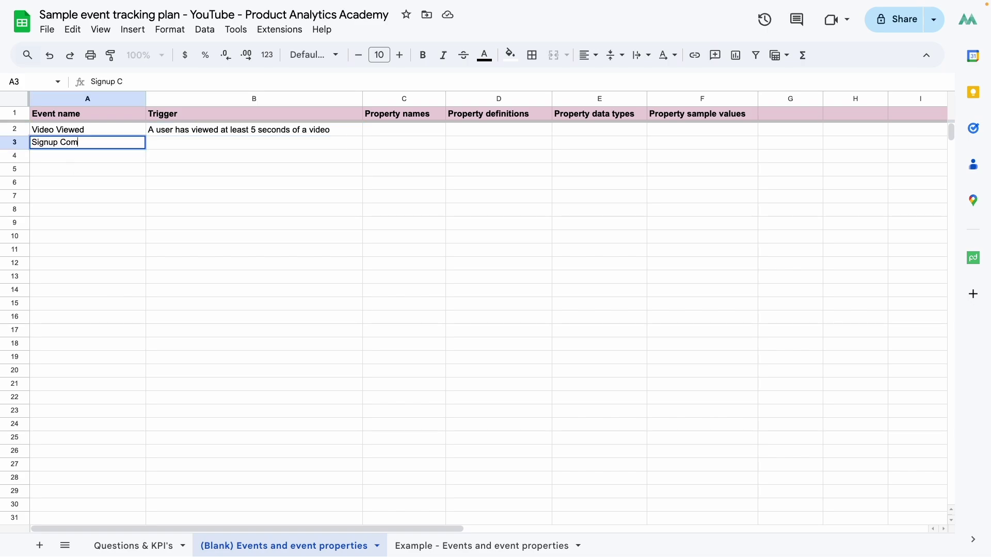
type("pleted")
key("Tab")
type("A new user ")
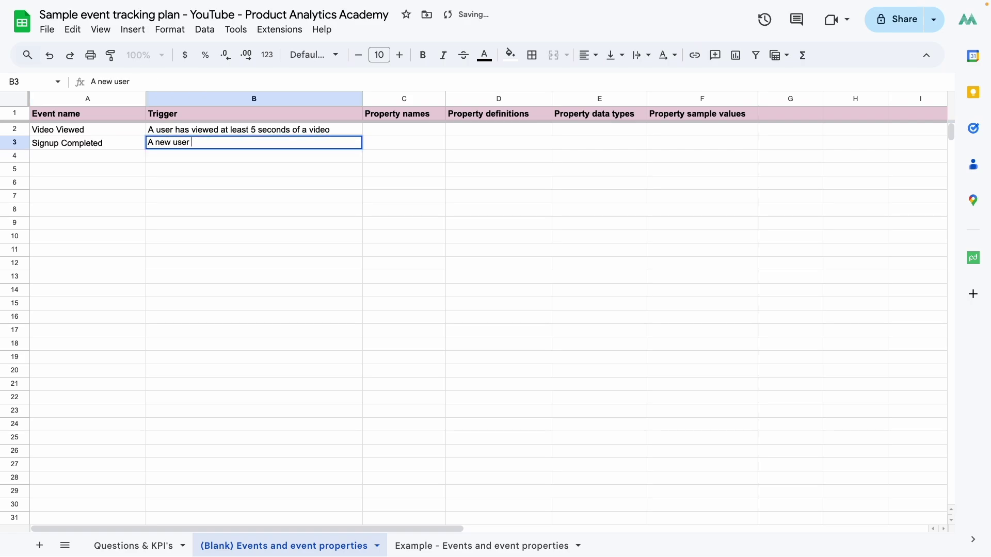
type("has signed up ")
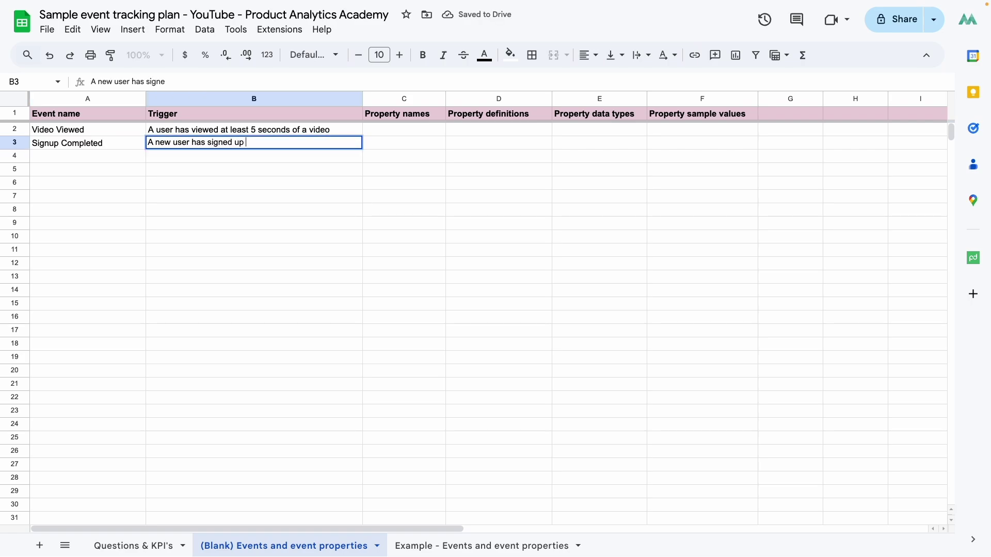
type("for an account")
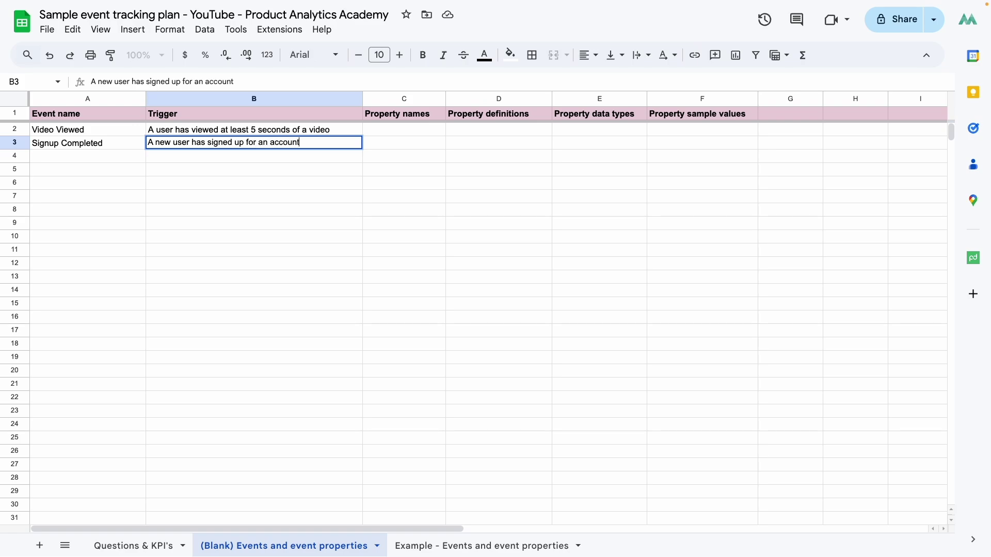
key("Tab")
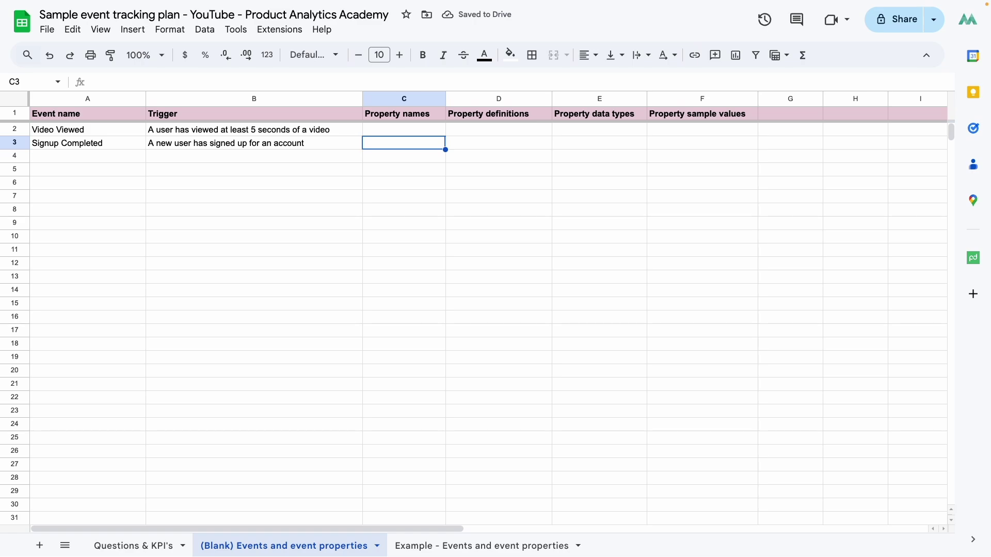
left_click(66, 148)
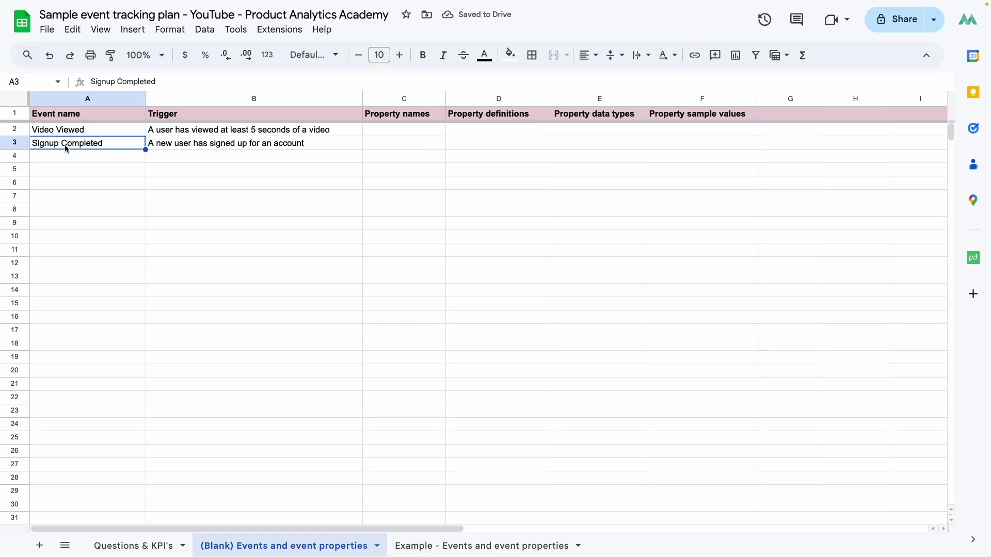
left_click(62, 133)
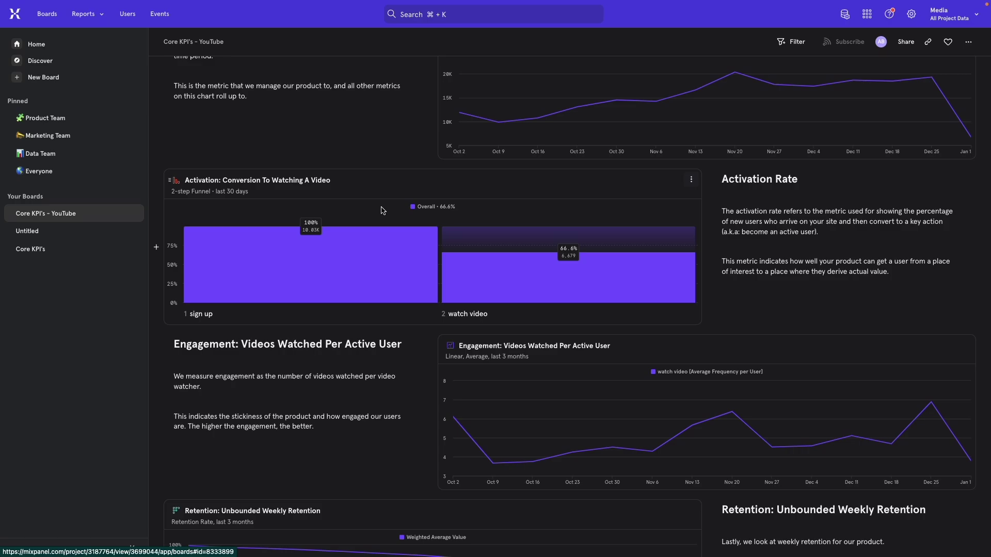
key("ctrl+Left")
Review the Engagement Rate and 14-Day Retention Rate KPIs and their definitions.
left_click(155, 545)
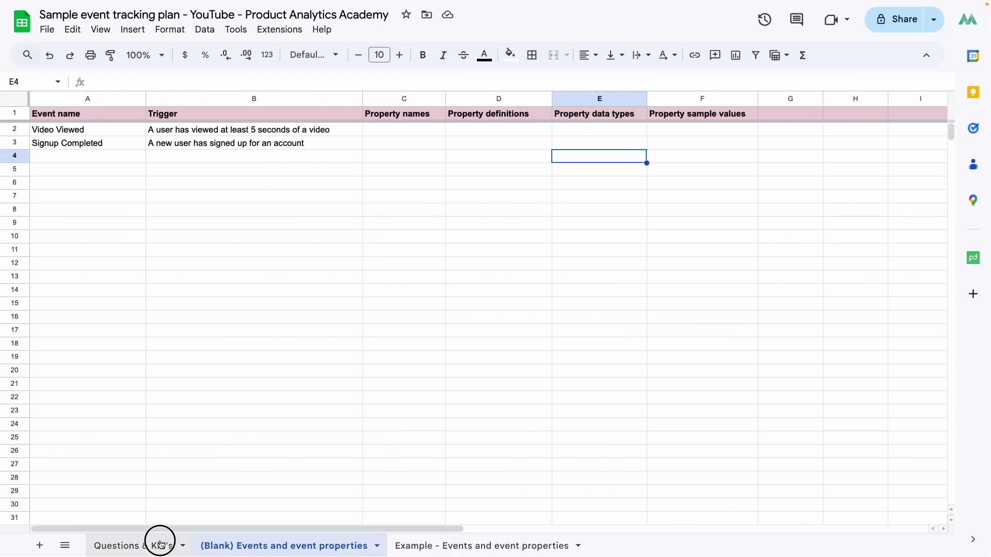
left_click(94, 166)
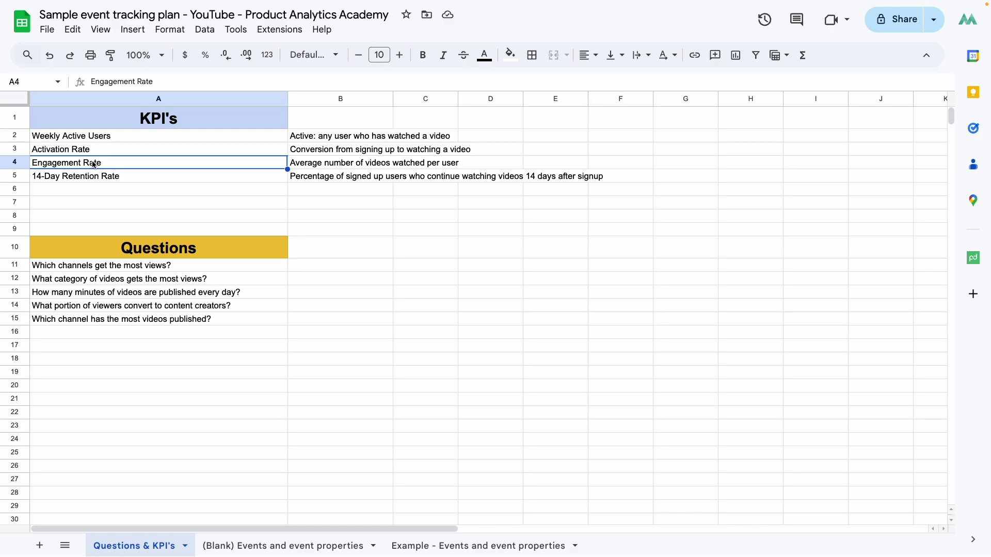
left_click(310, 167)
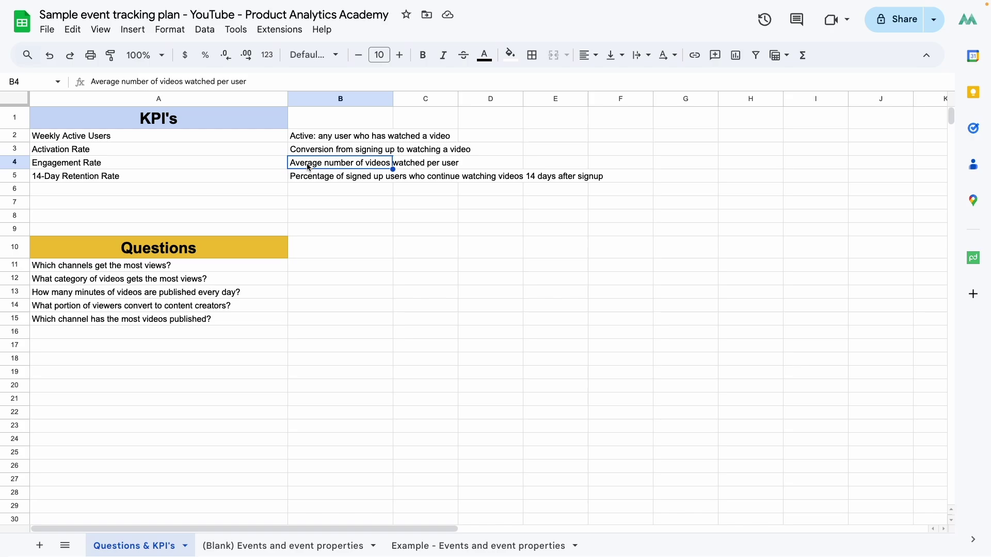
left_click(114, 178)
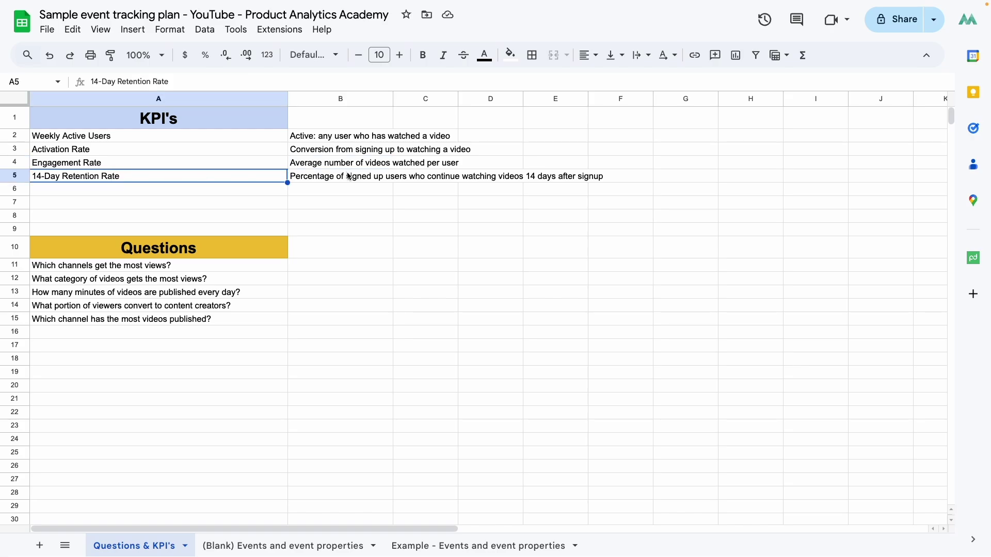
left_click(328, 180)
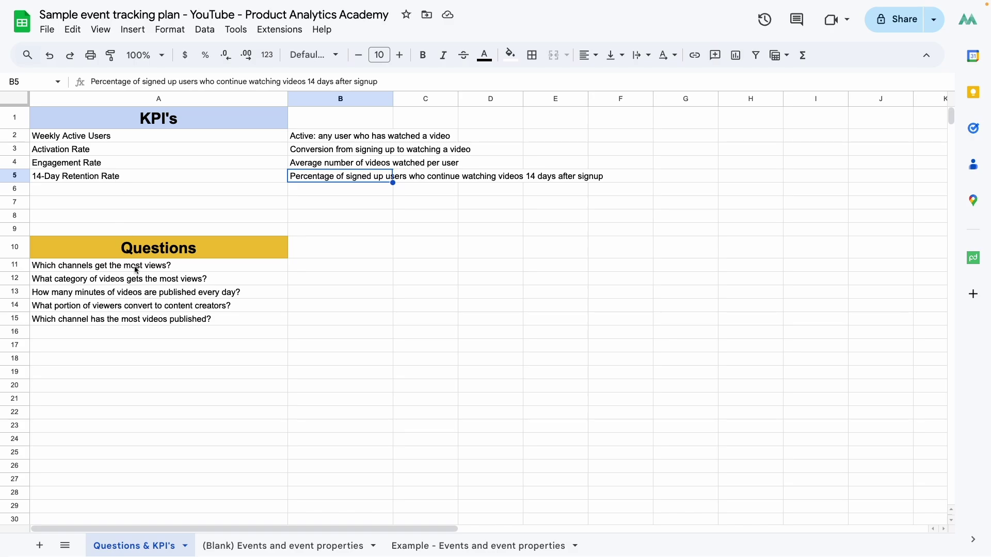
left_click(117, 253)
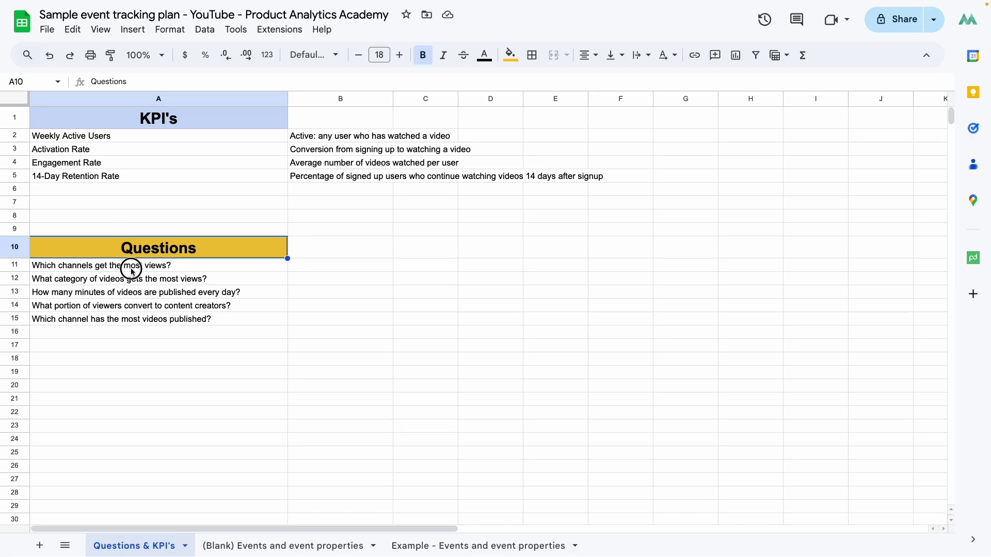
Review the channel-views question, then return to the Video Viewed row on the events sheet.
left_click(132, 269)
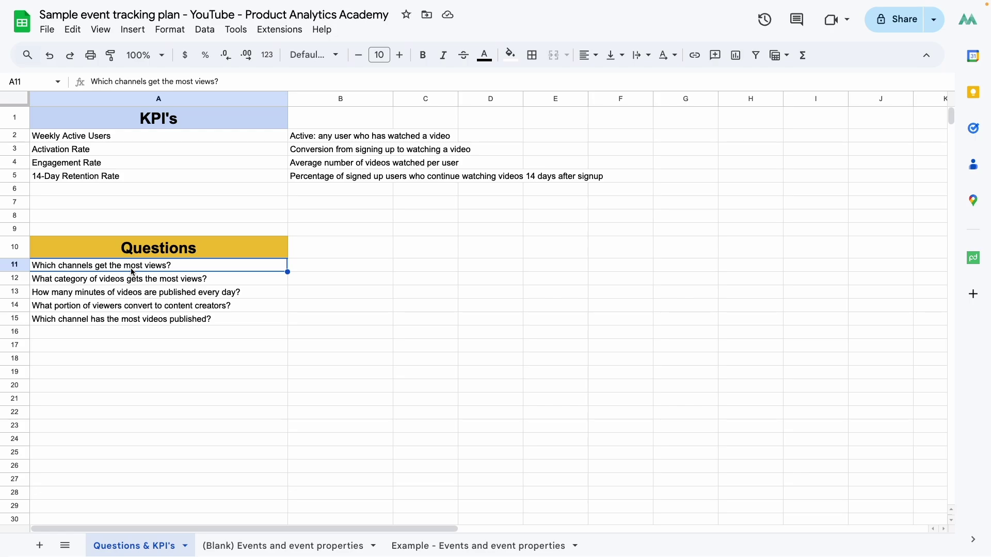
left_click(235, 546)
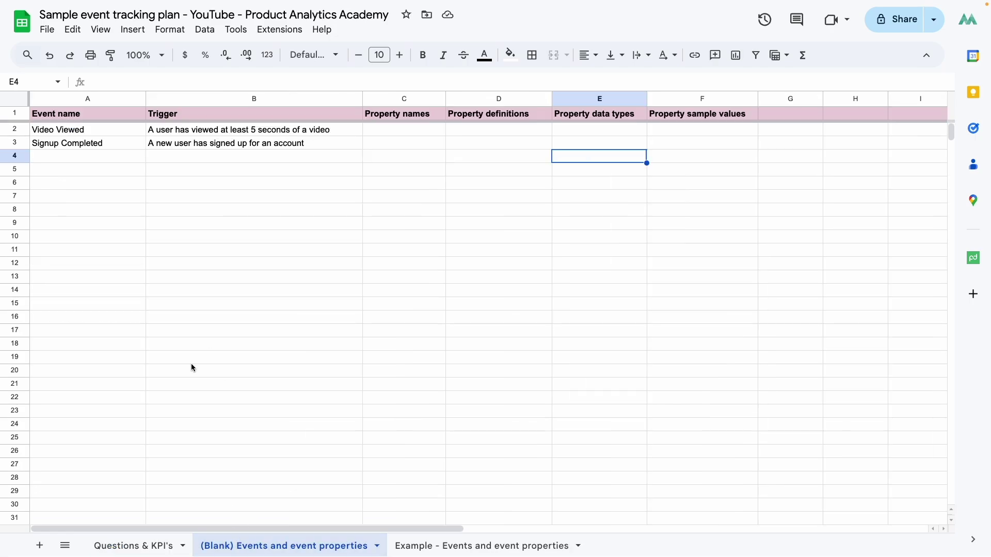
left_click(97, 132)
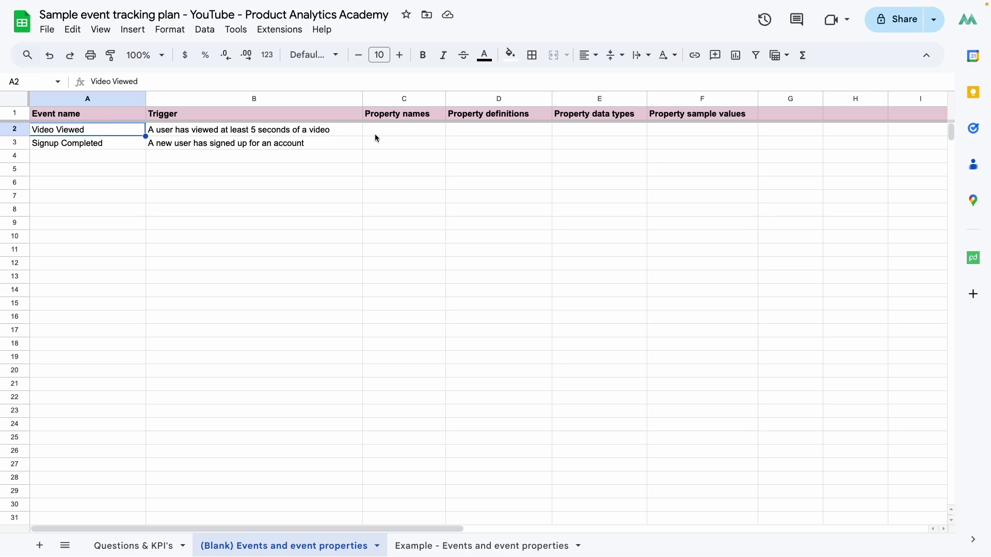
Give Video Viewed property channel_name, 'Name of the channel the video is on', String, sample 'Product Analytics Academy'.
left_click(385, 131)
type("channel_name")
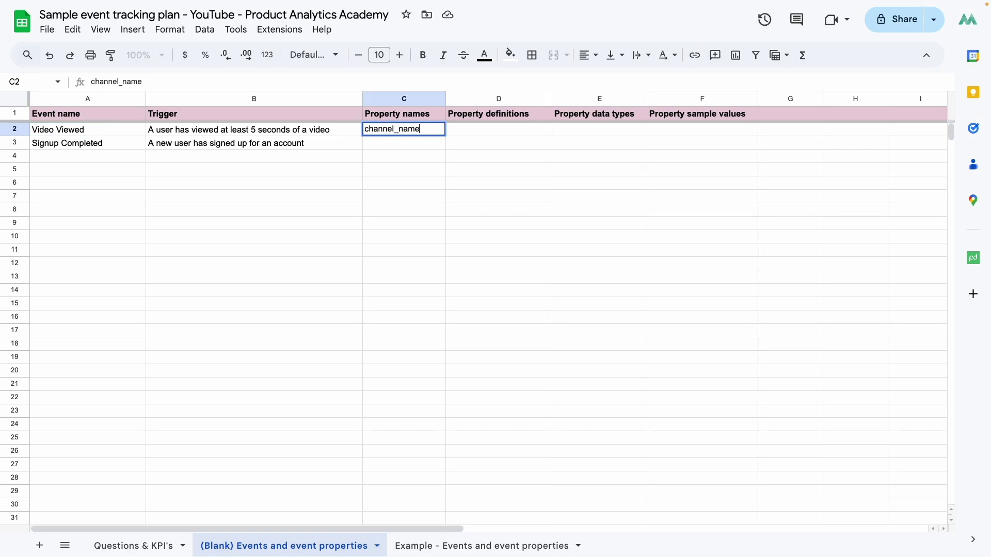
key("Tab")
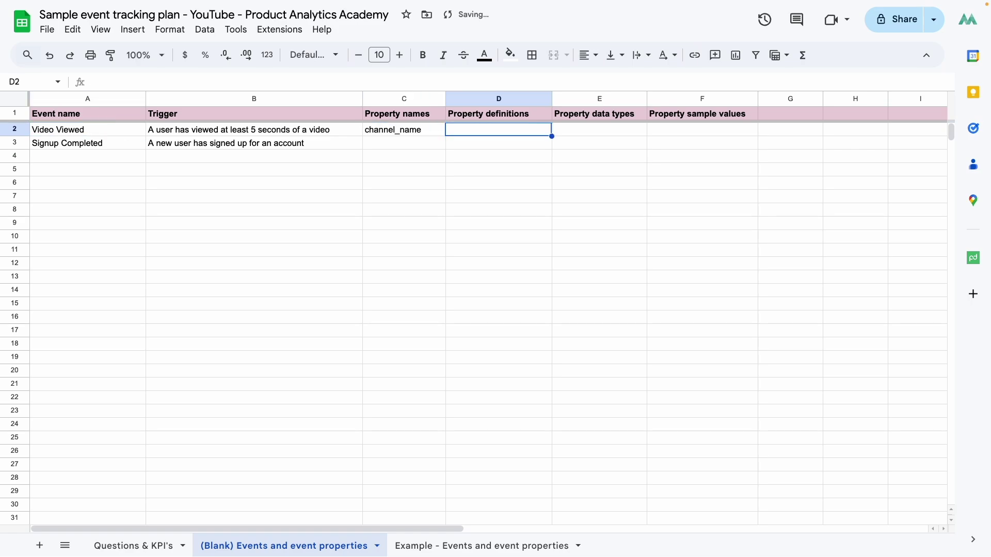
type("Name of th")
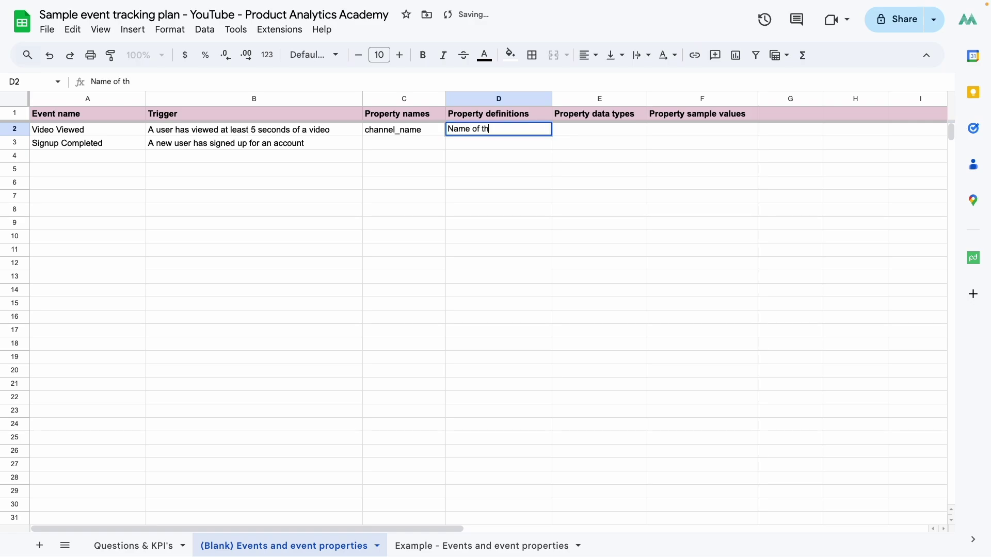
type("e channel the video is on")
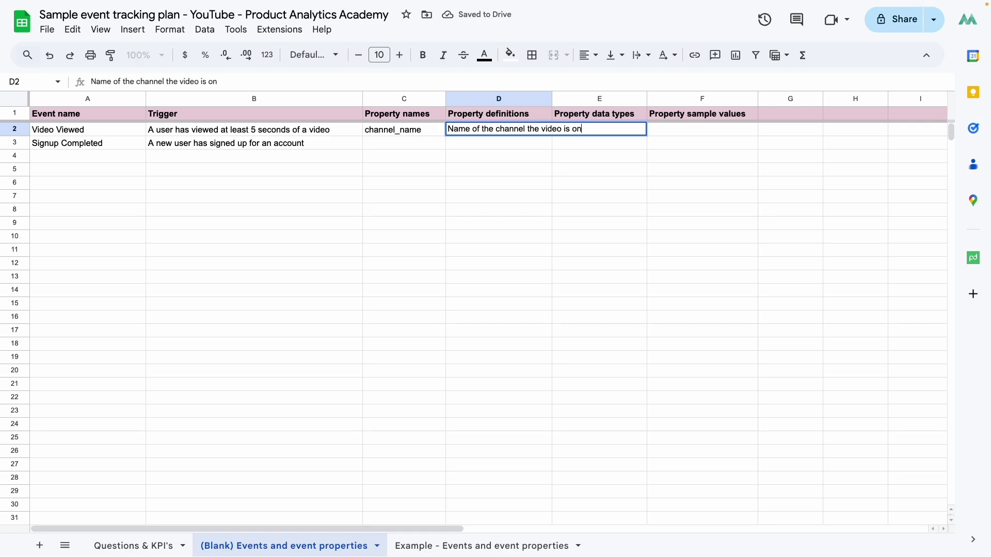
key("Tab")
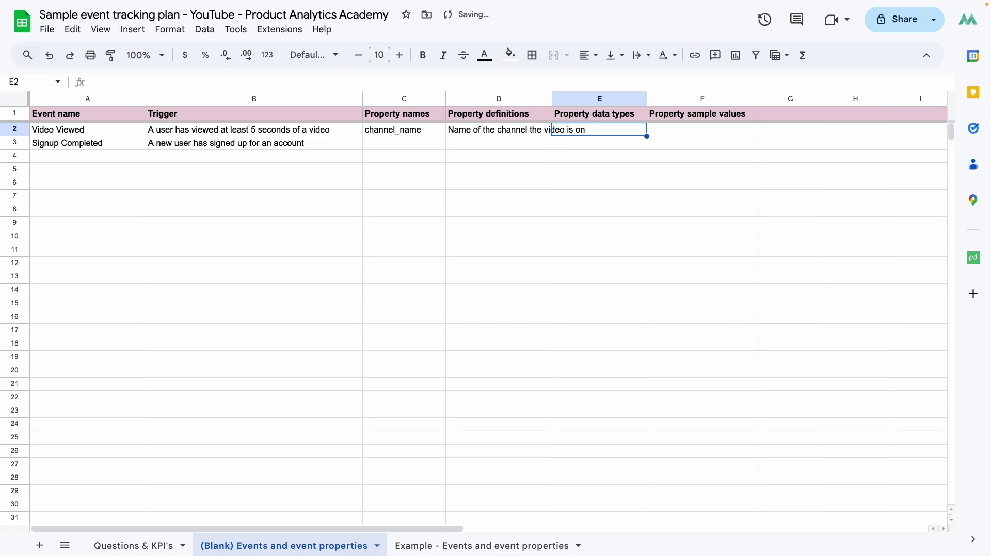
type("String")
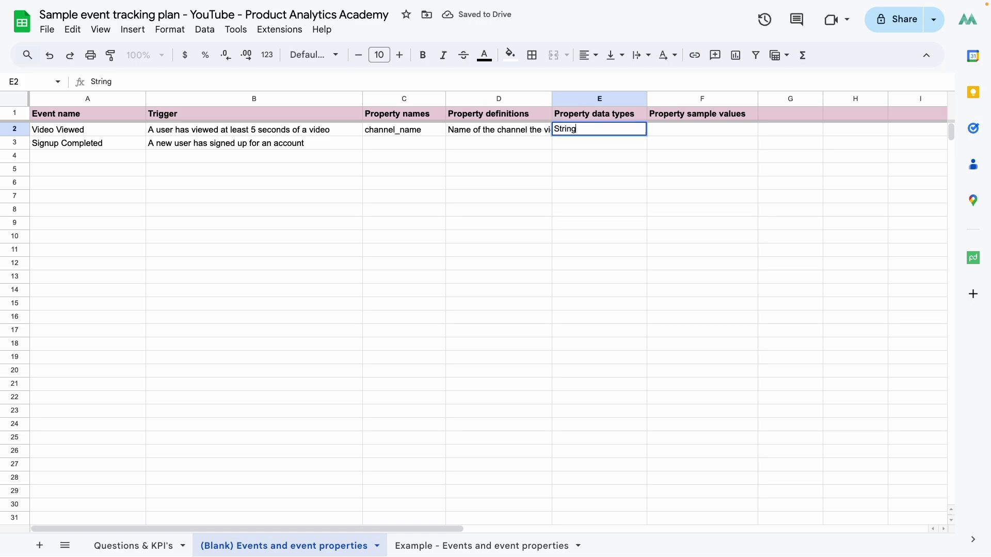
key("Tab")
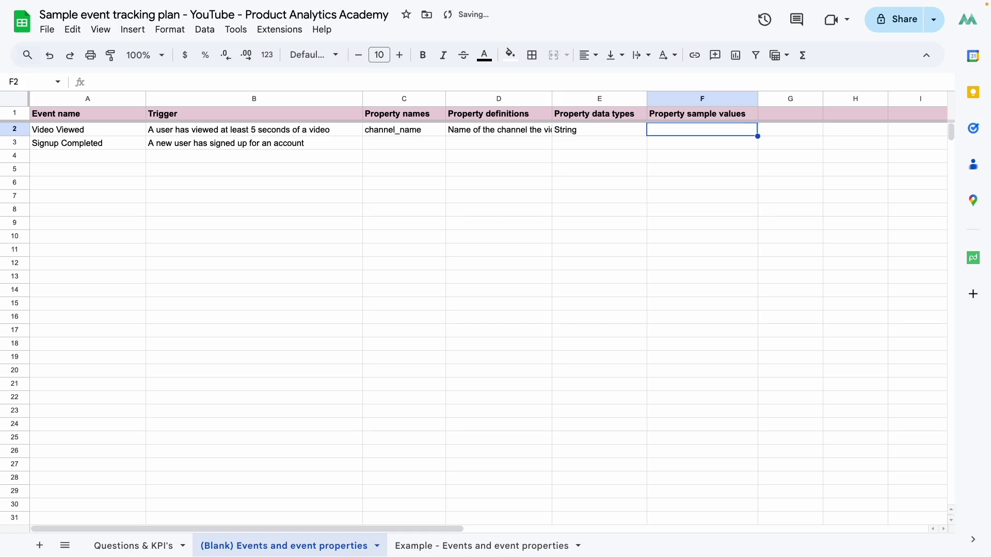
type("\"Product an")
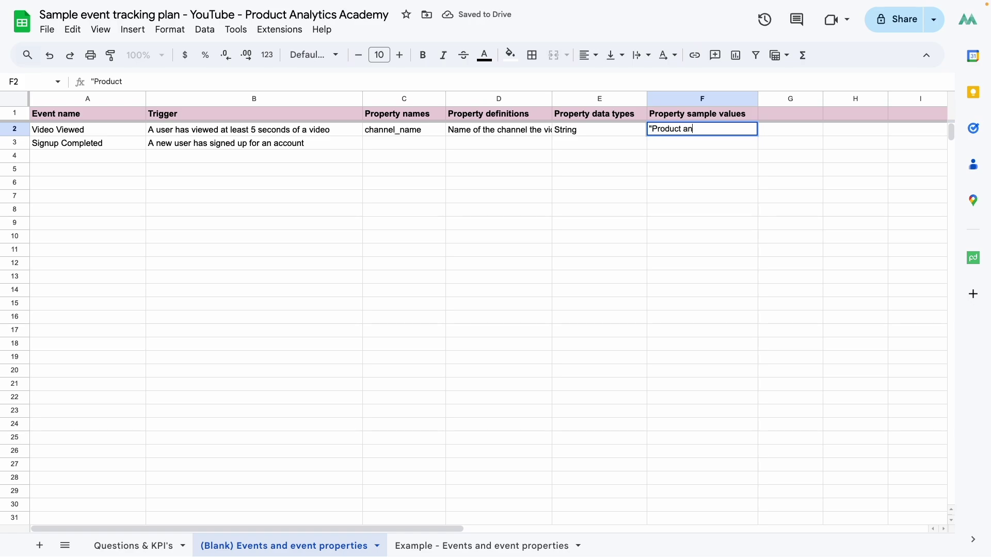
type("al")
key("BackSpace")
key("BackSpace")
key("BackSpace")
key("BackSpace")
type("Analytics Academy\"")
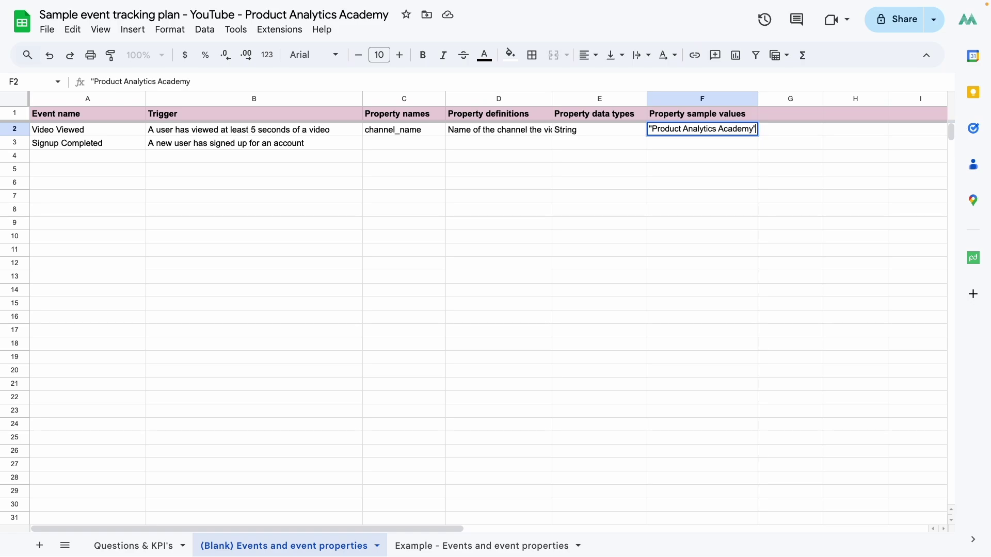
Check the video-category question, then insert a blank row below Video Viewed.
left_click(159, 547)
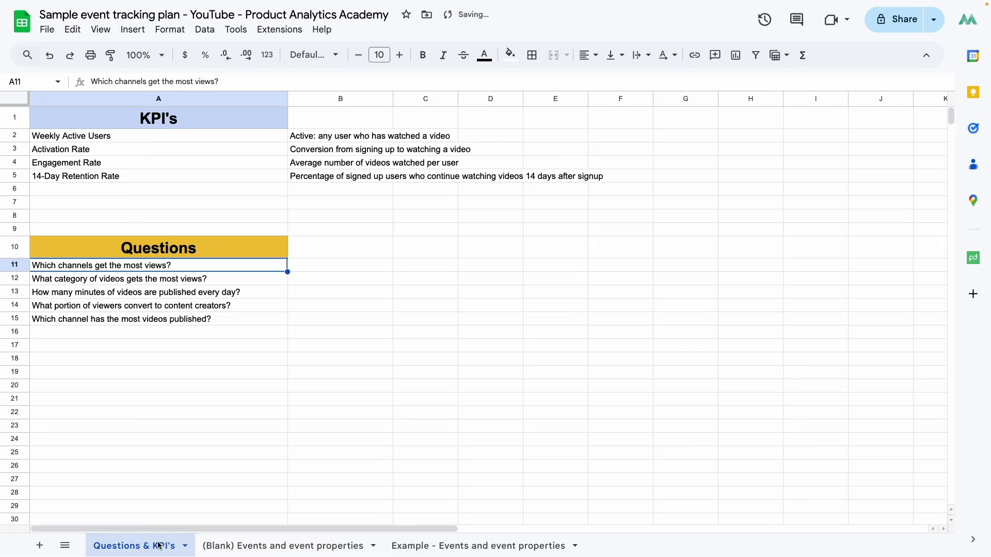
left_click(145, 282)
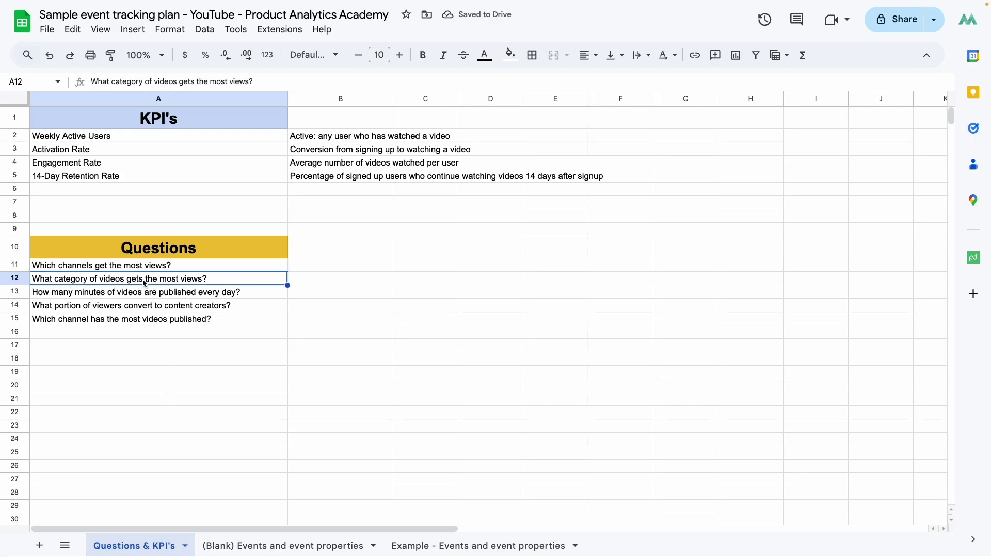
left_click(252, 548)
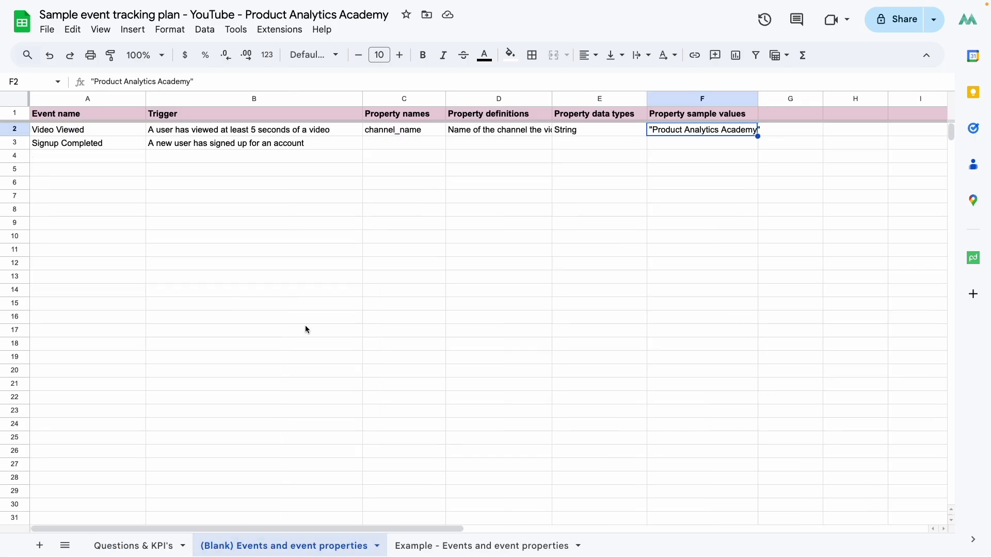
left_click(21, 132)
right_click(21, 132)
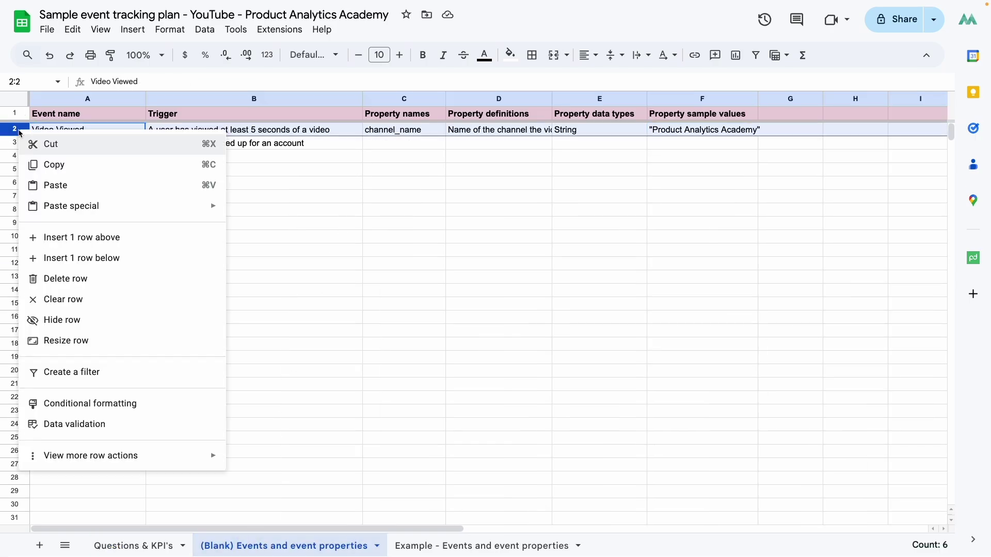
left_click(66, 258)
Fill the new row: video_category, 'Category (genre) of the video', String, sample 'Science & Technology'.
left_click(393, 144)
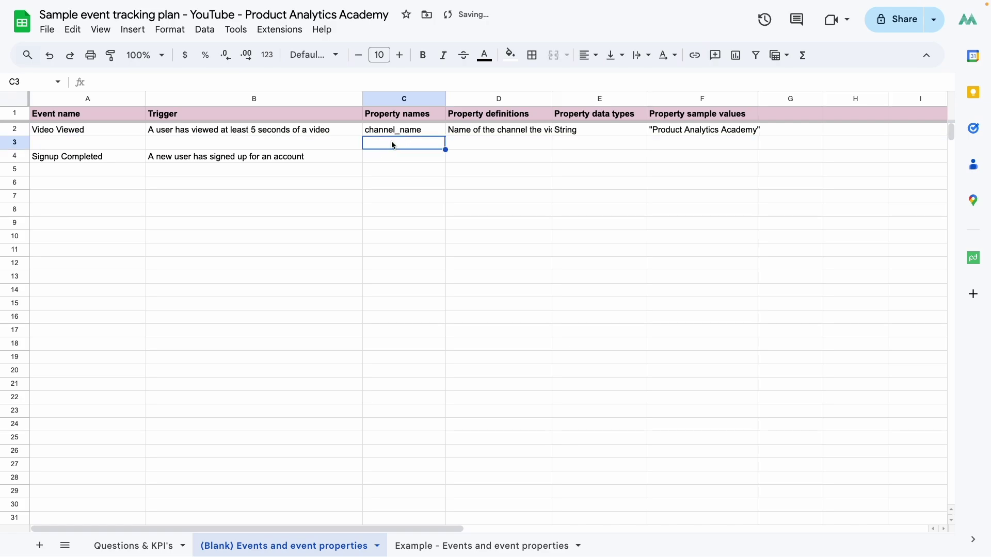
type("video_cat")
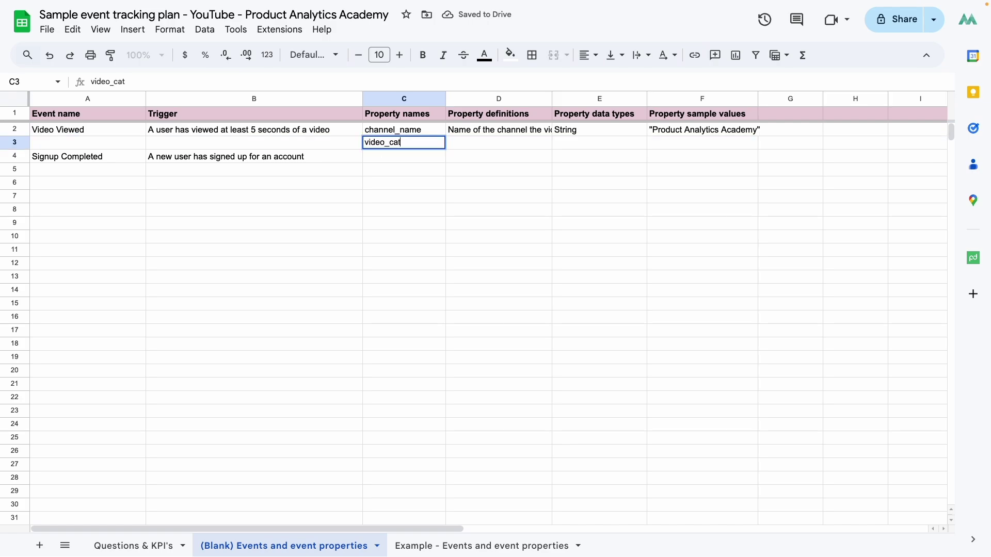
type("egory")
left_click(477, 145)
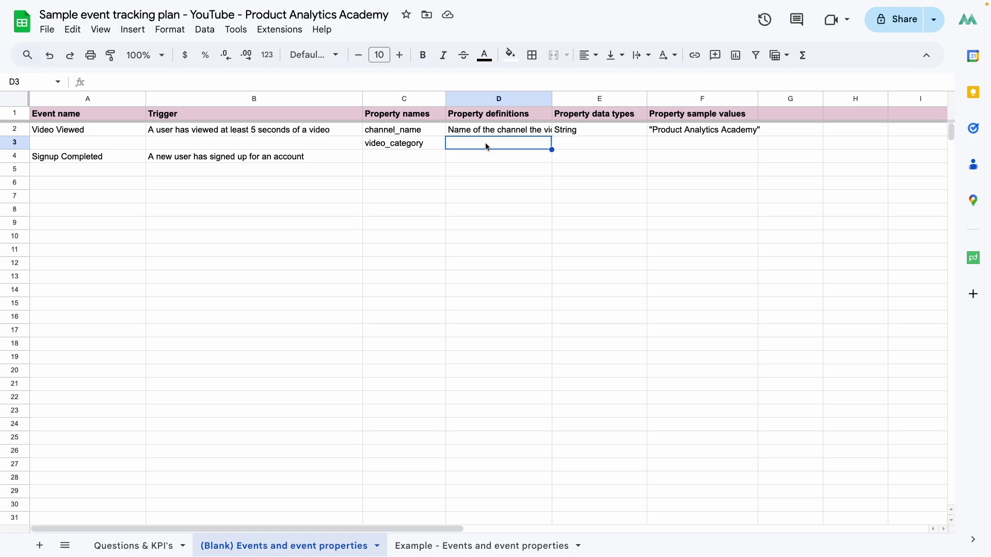
type("Category (genr")
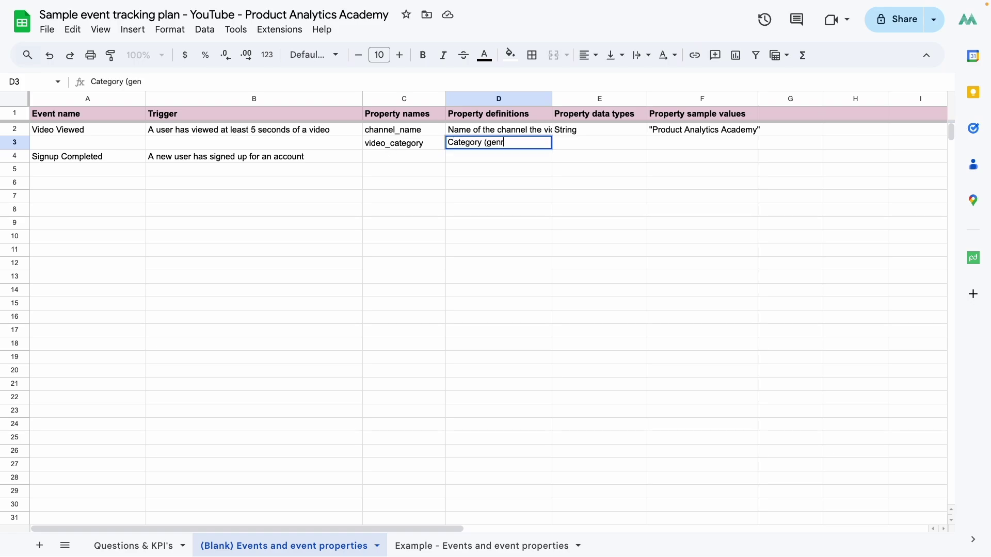
type("e) of the video")
key("Tab")
type("String")
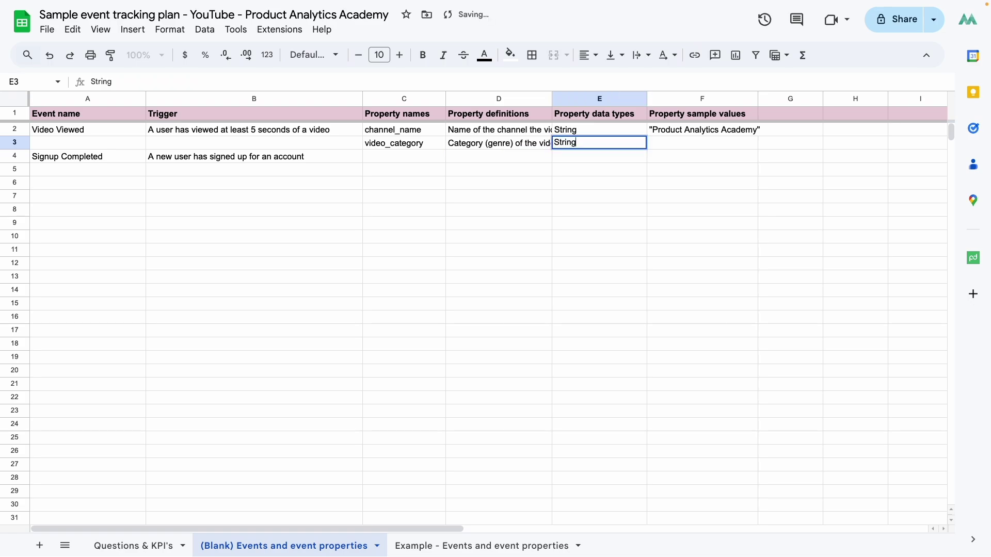
key("Tab")
type("\"Scienc")
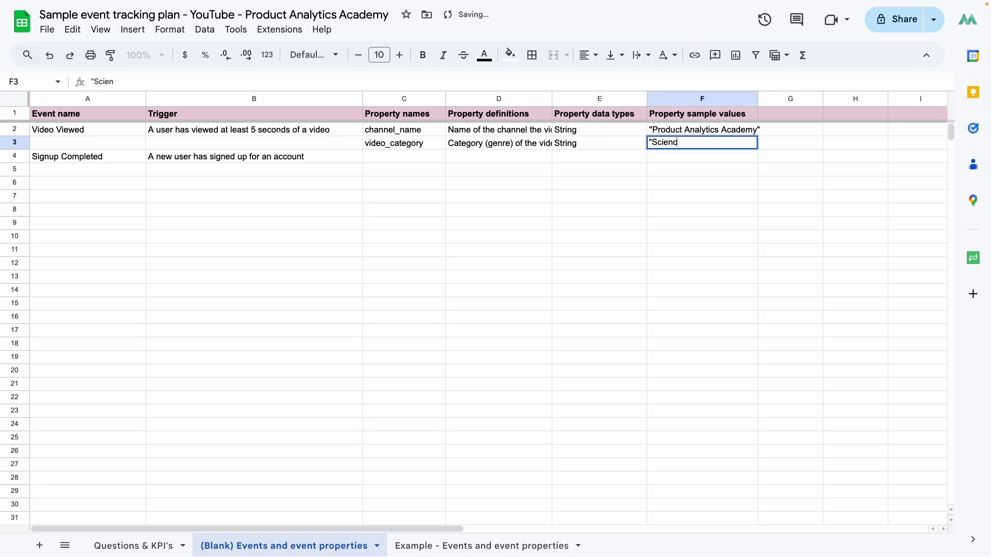
type("e & Technology")
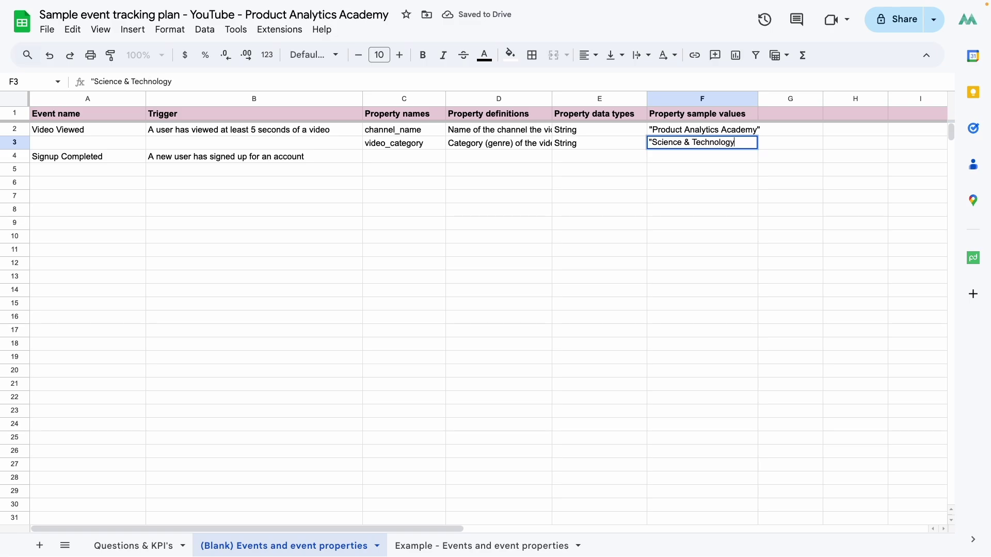
type("\"")
key("Return")
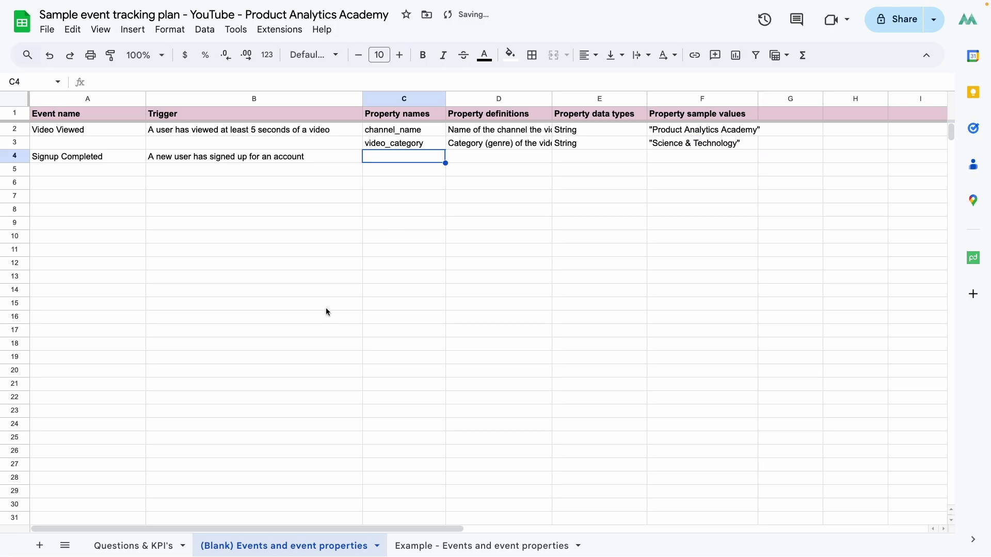
left_click(109, 545)
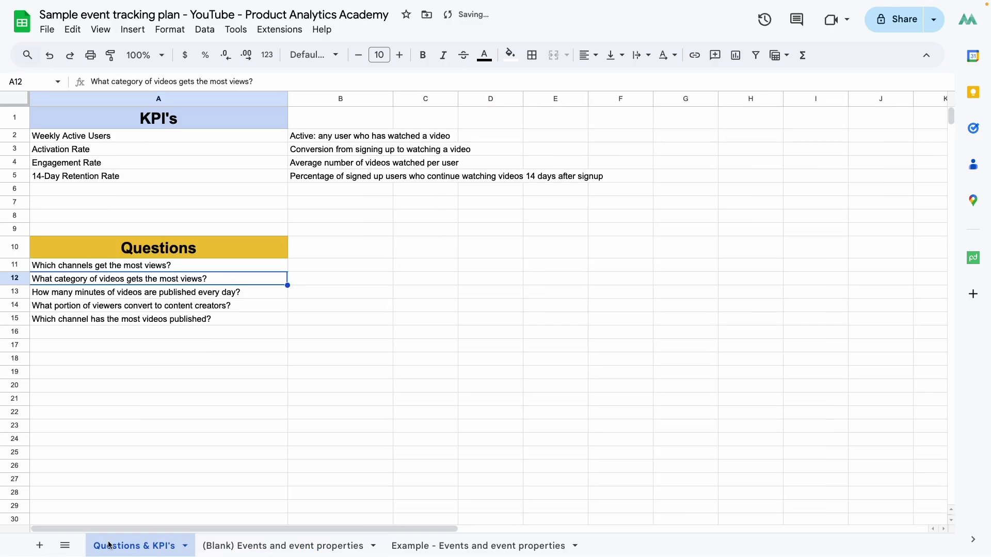
left_click(121, 298)
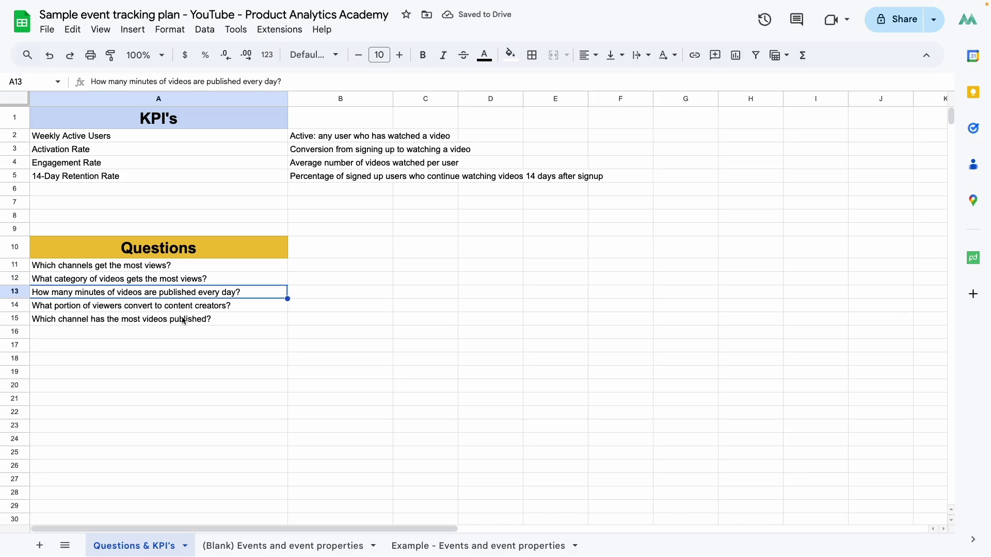
left_click(262, 544)
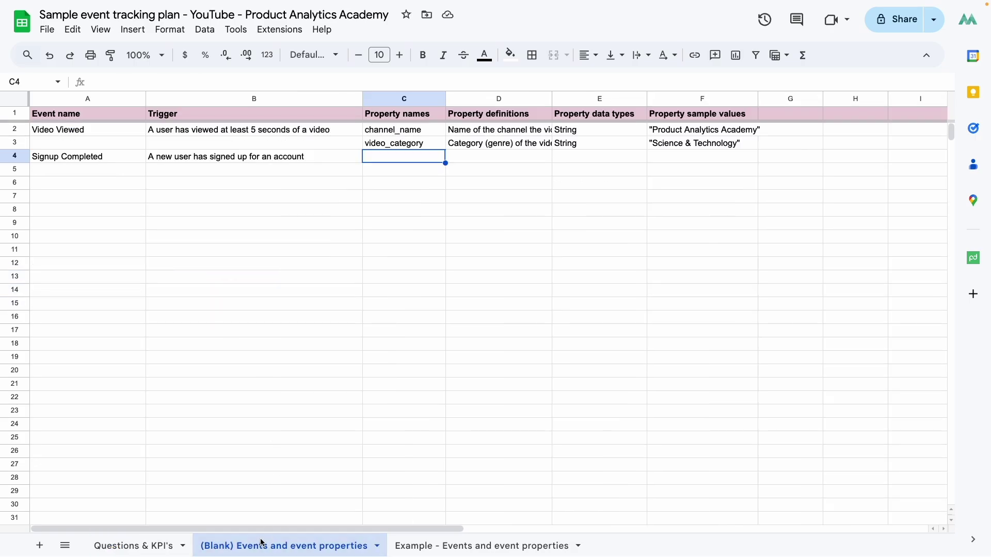
left_click(170, 544)
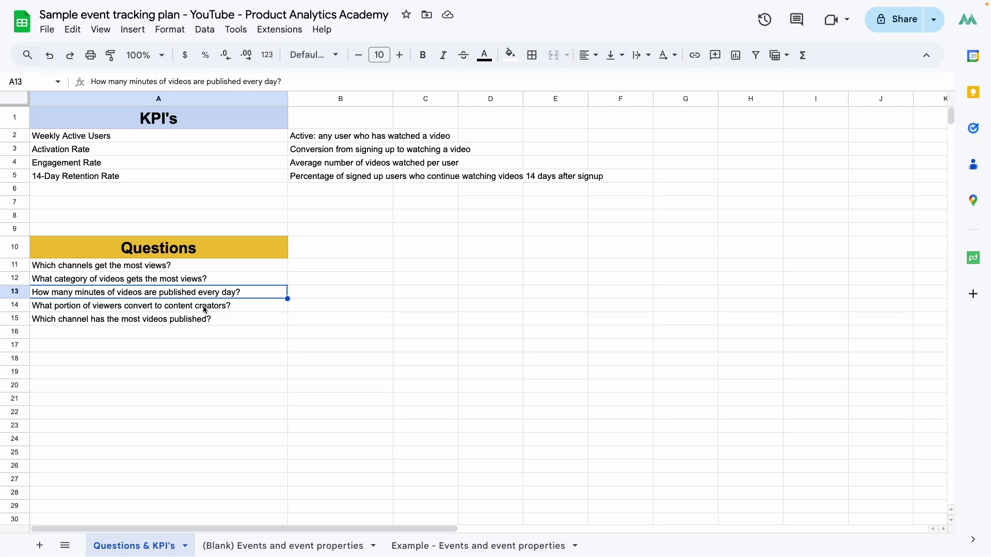
left_click(246, 546)
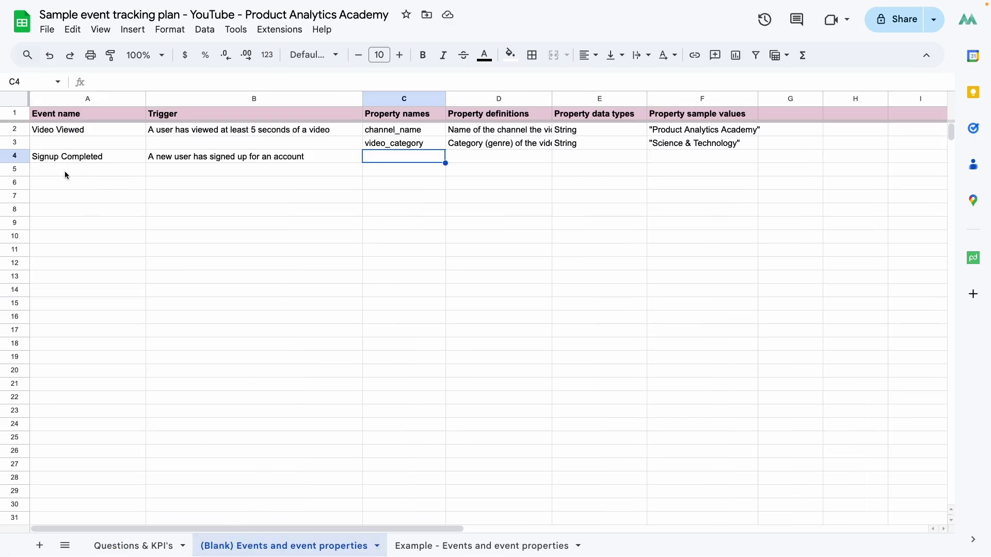
left_click(66, 175)
Add the Video Published event with trigger 'User has published a video to the platform'.
type("Video ")
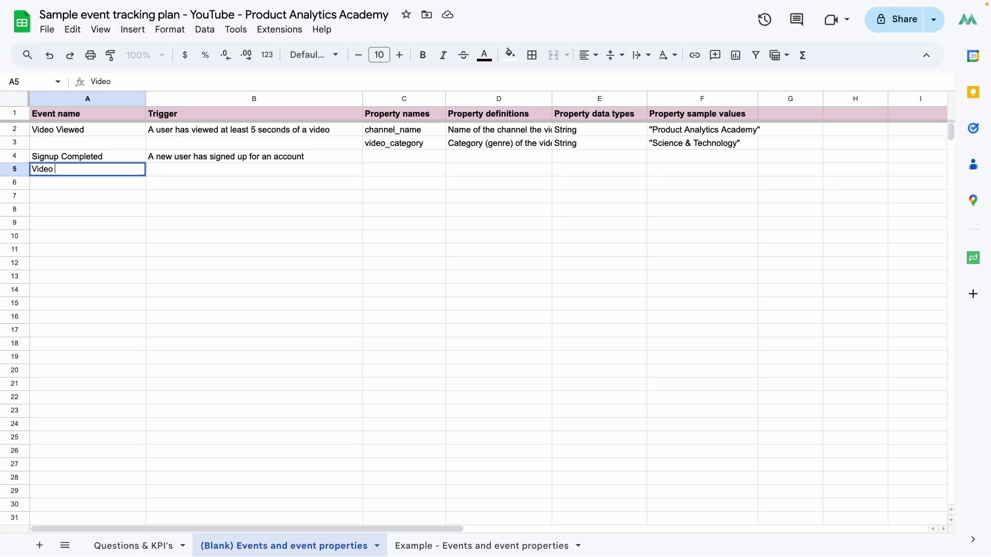
type("Published")
key("Tab")
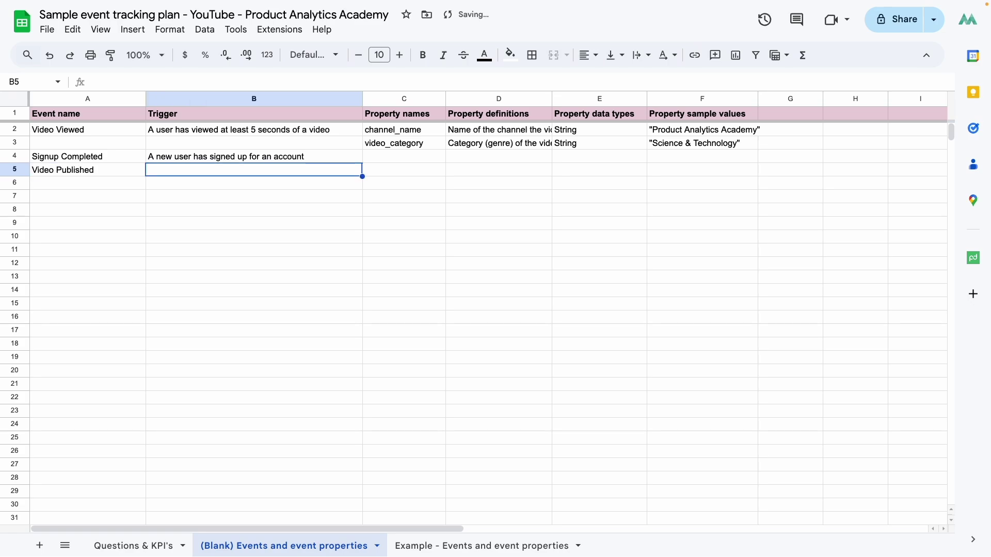
type("USer has publishe")
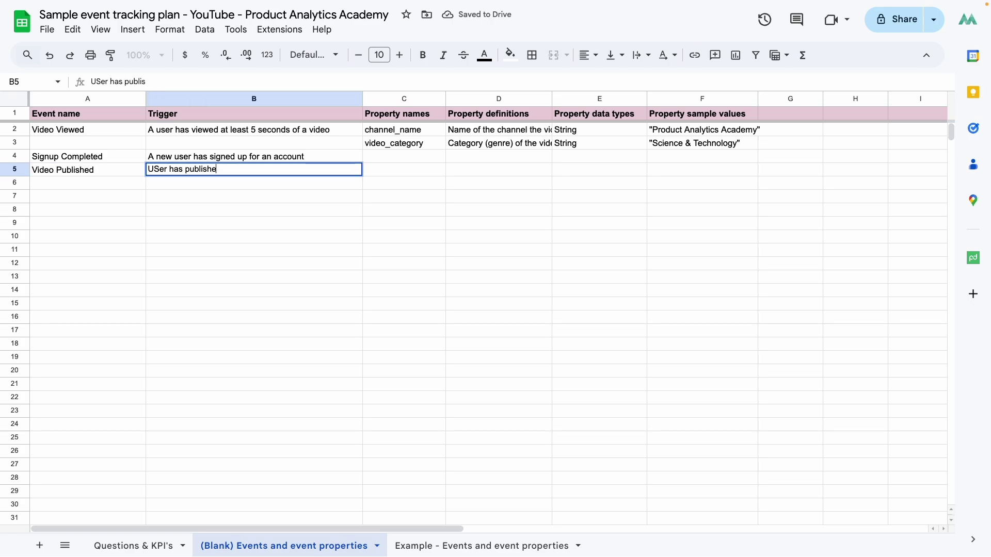
type("d a video to the platform")
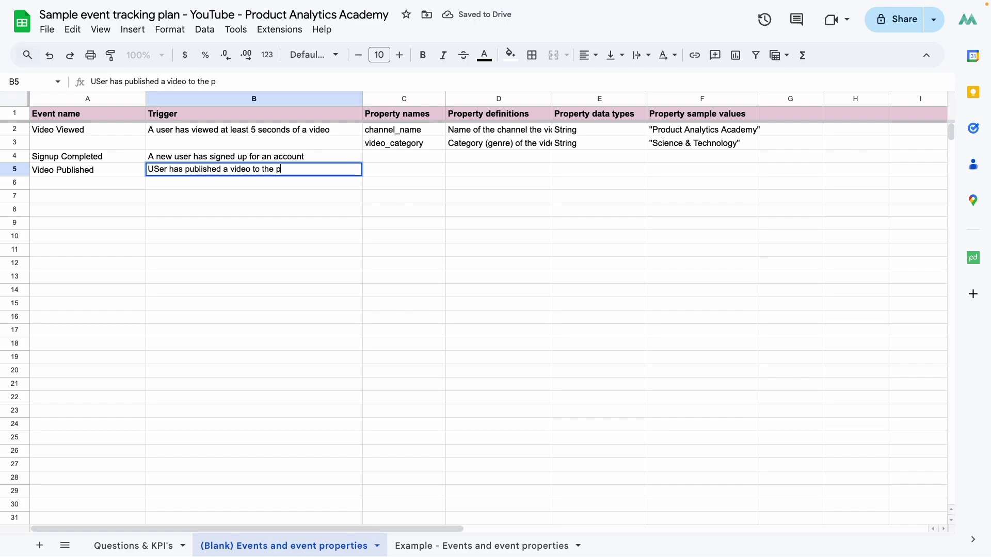
left_click(156, 168)
key("BackSpace")
type("s")
key("Tab")
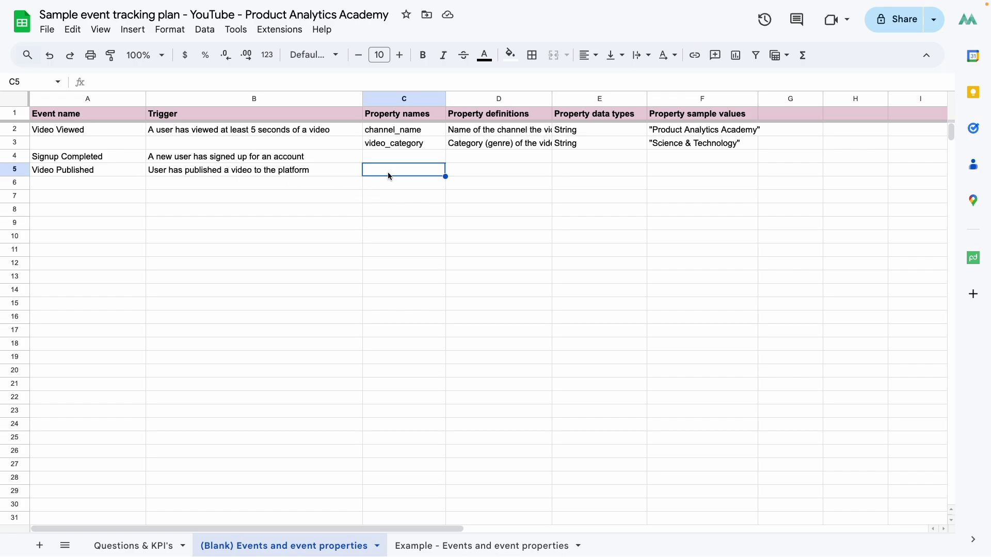
Give Video Published property video_duration, 'The duration of a video, in minutes', Number, sample 6.
type("video_duration")
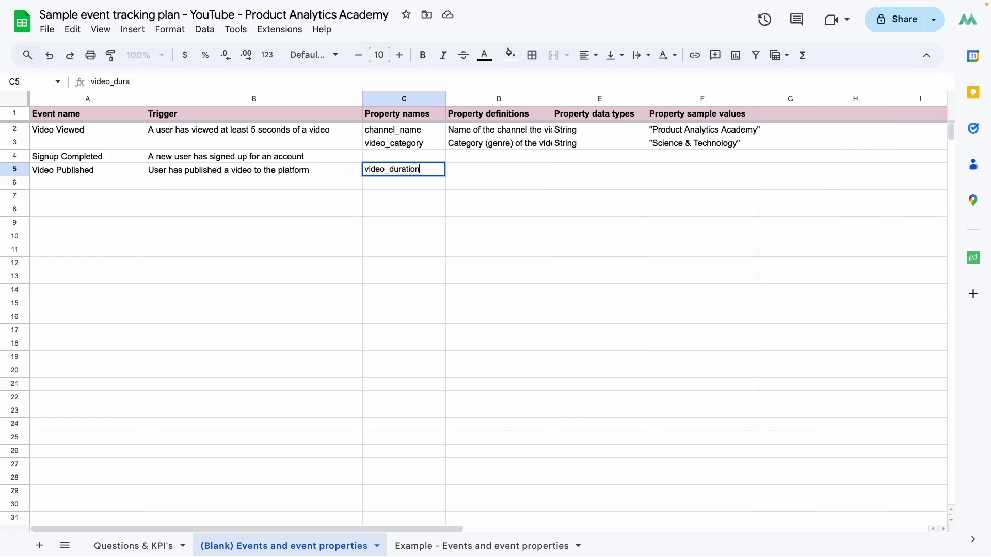
key("Tab")
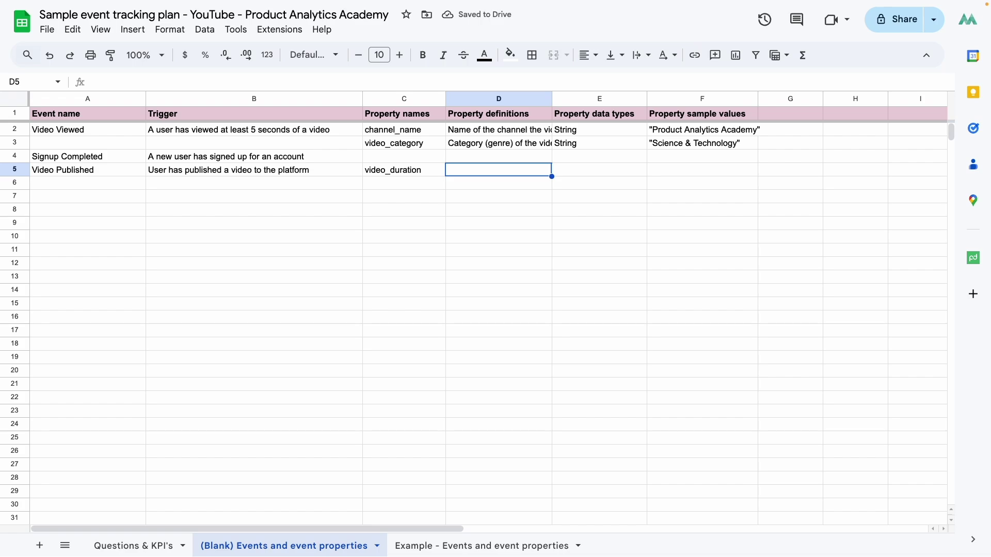
type("The duration of")
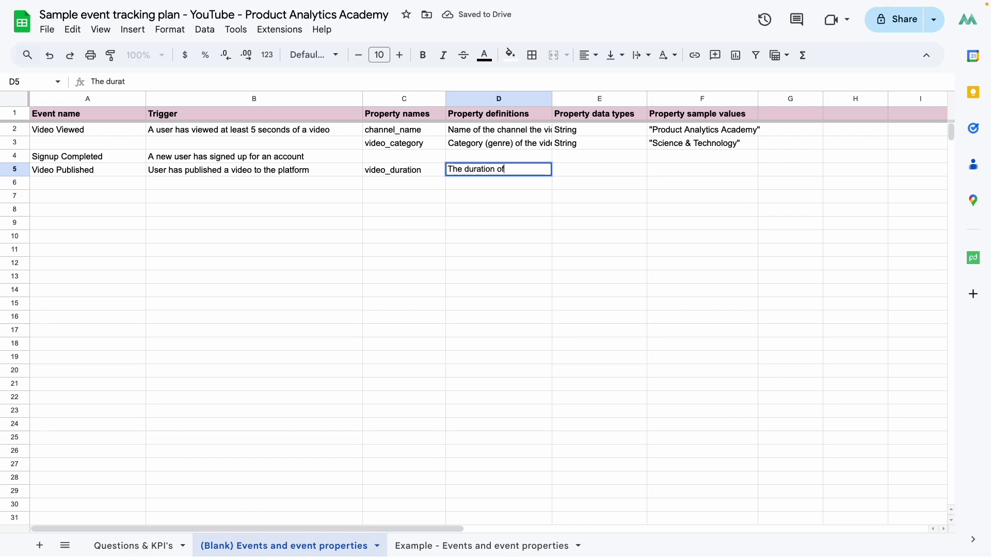
type(" a video, in minutes")
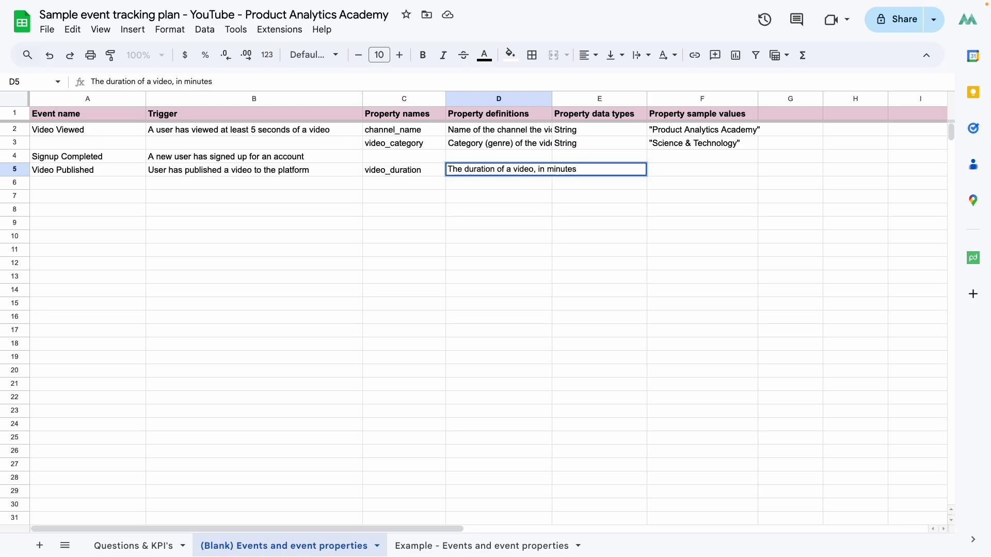
key("Tab")
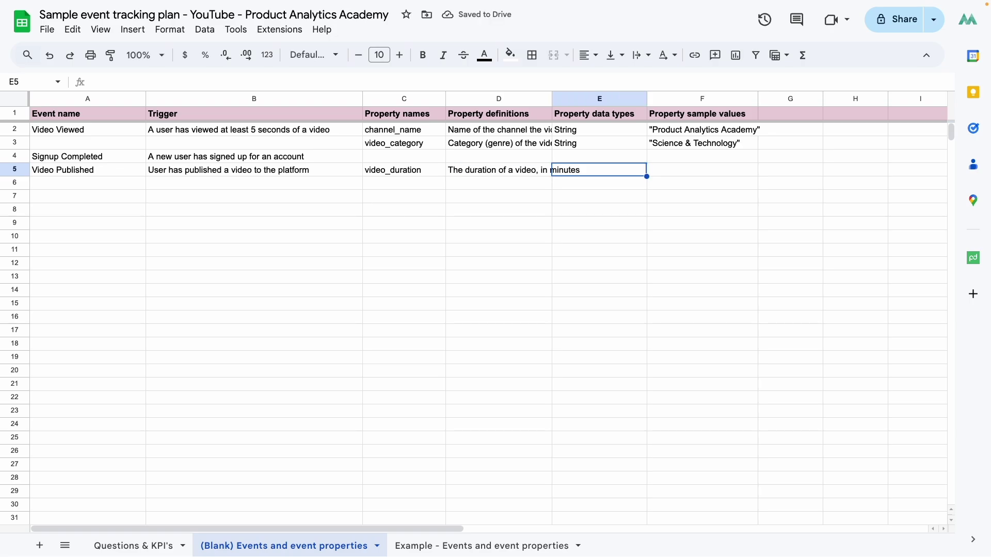
type("Number")
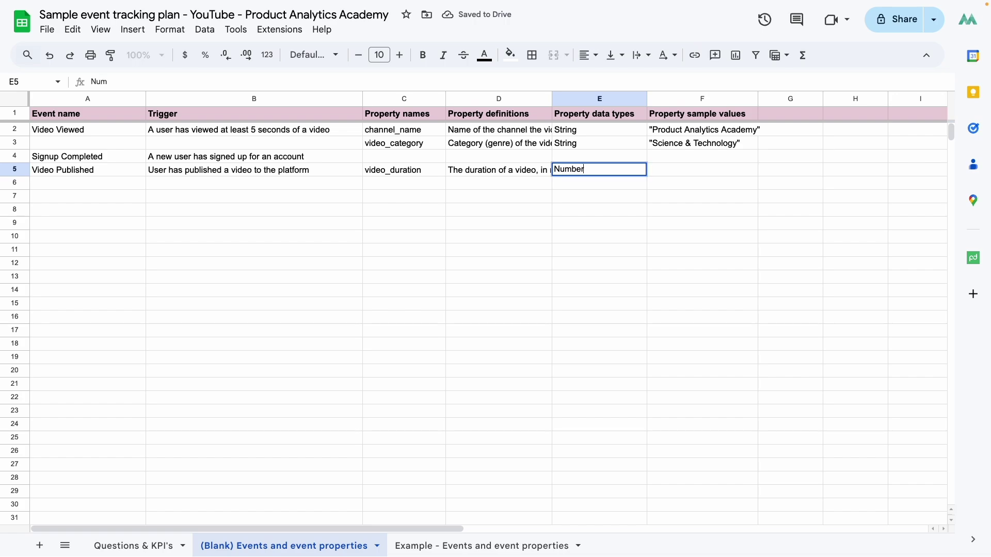
key("Tab")
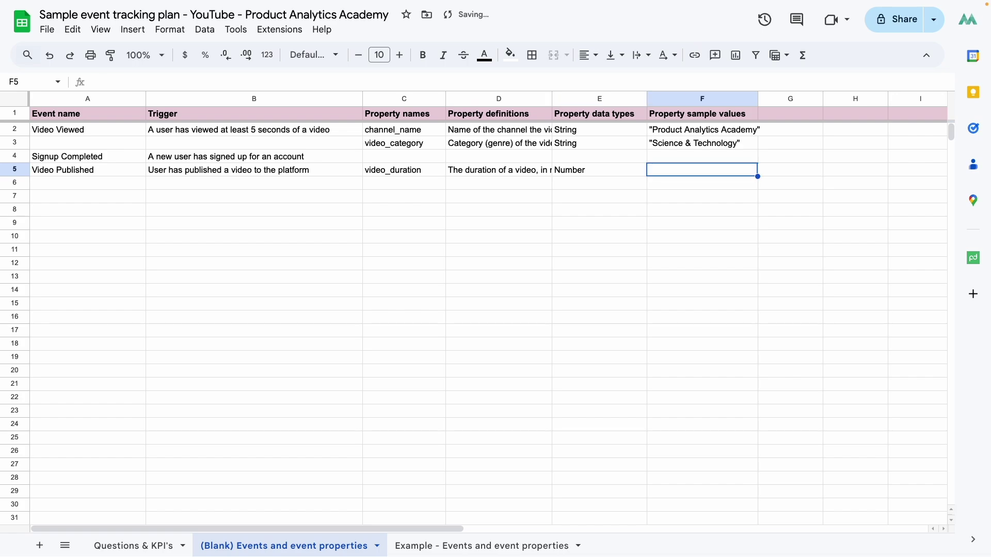
type("6")
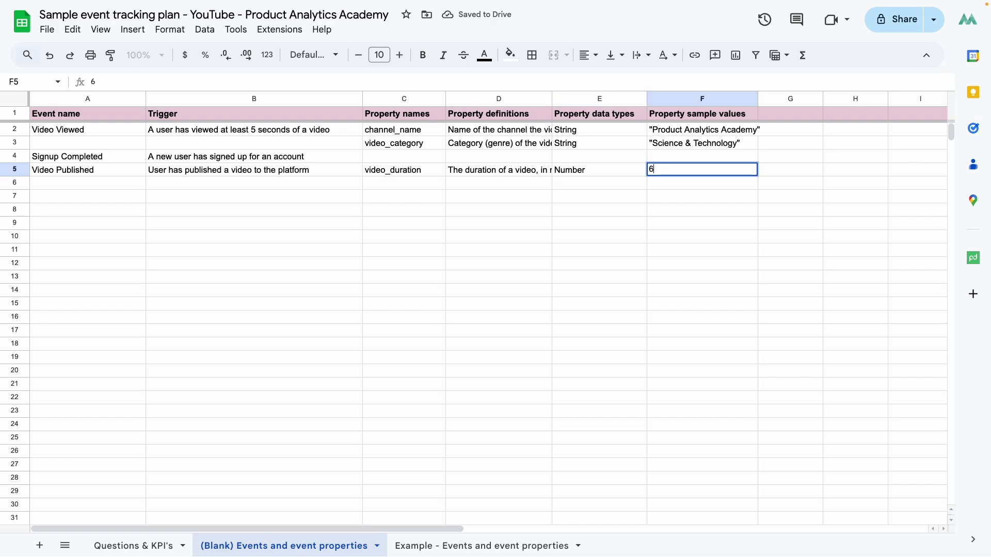
left_click(149, 546)
Review the viewers-becoming-creators and most-videos-published questions against the events sheet.
left_click(92, 312)
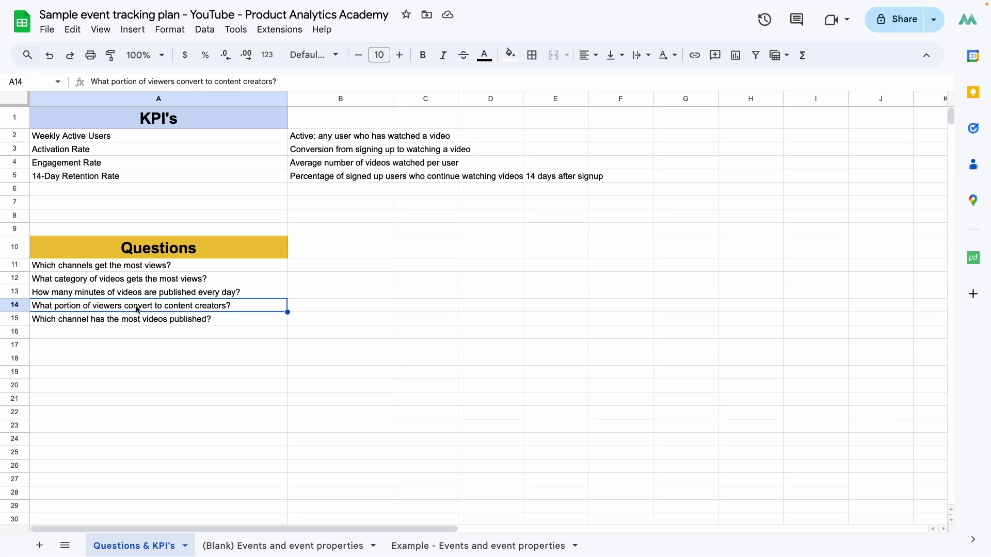
left_click(235, 546)
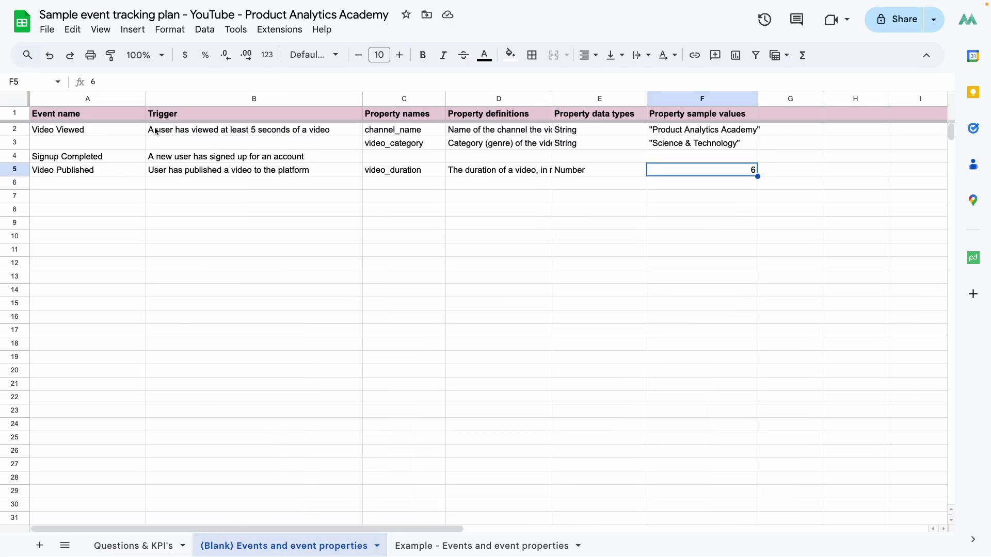
left_click(73, 133)
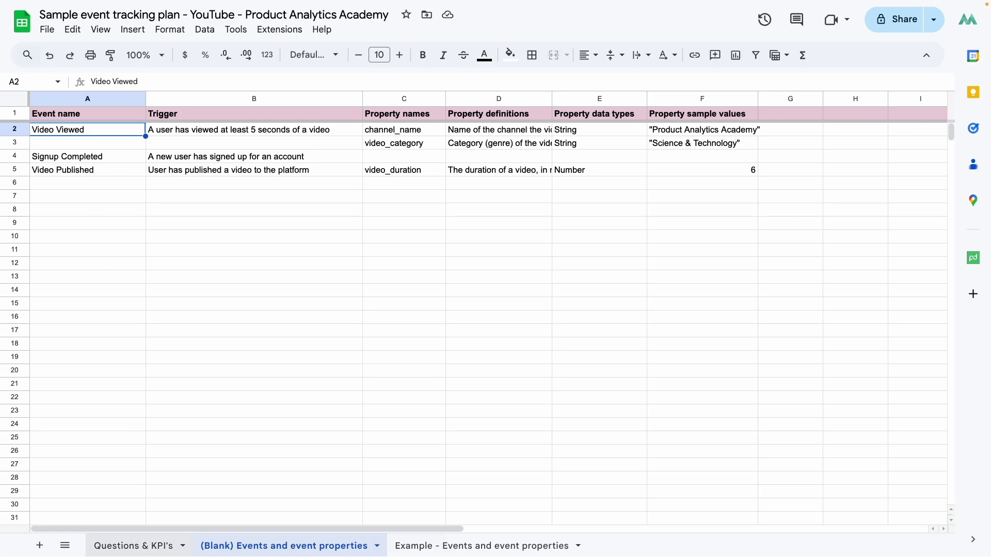
left_click(148, 551)
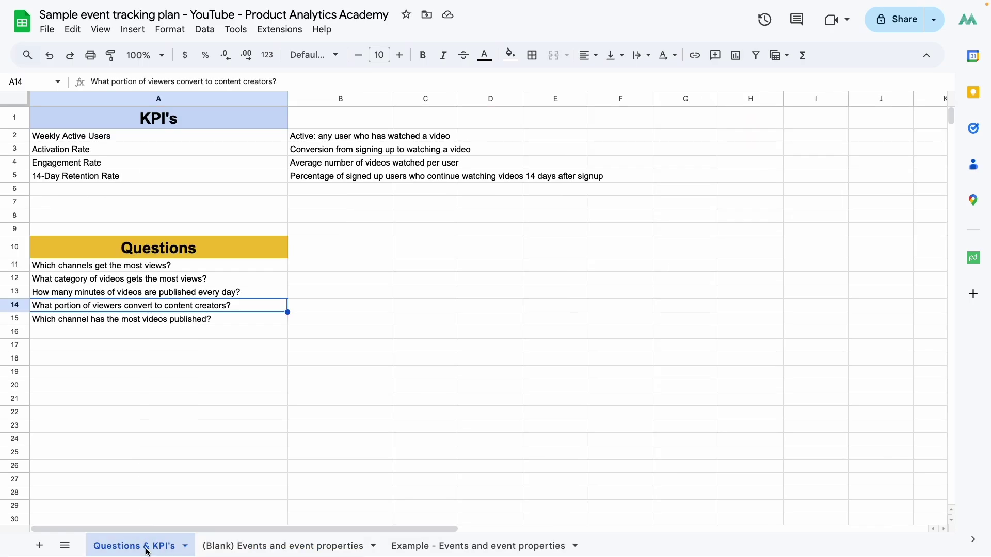
left_click(106, 322)
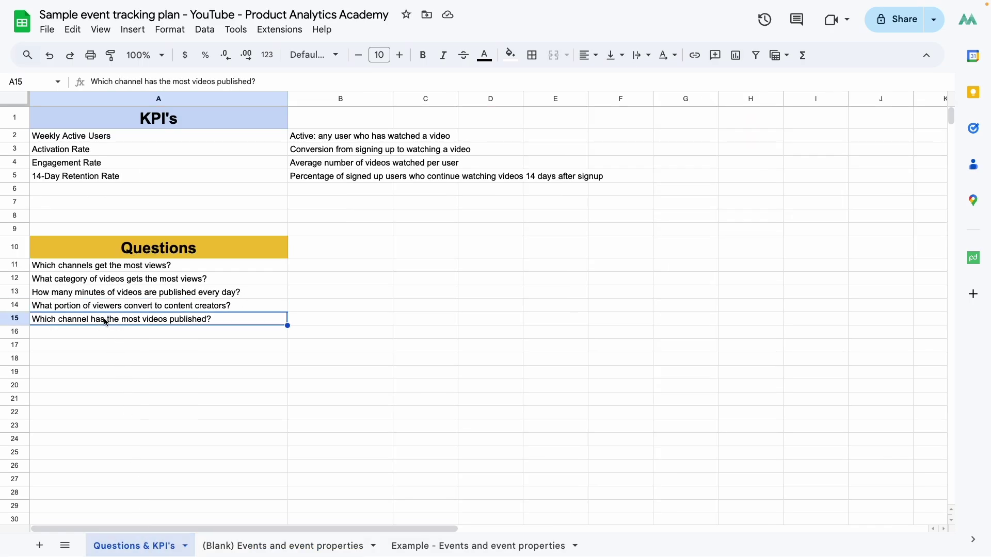
left_click(250, 543)
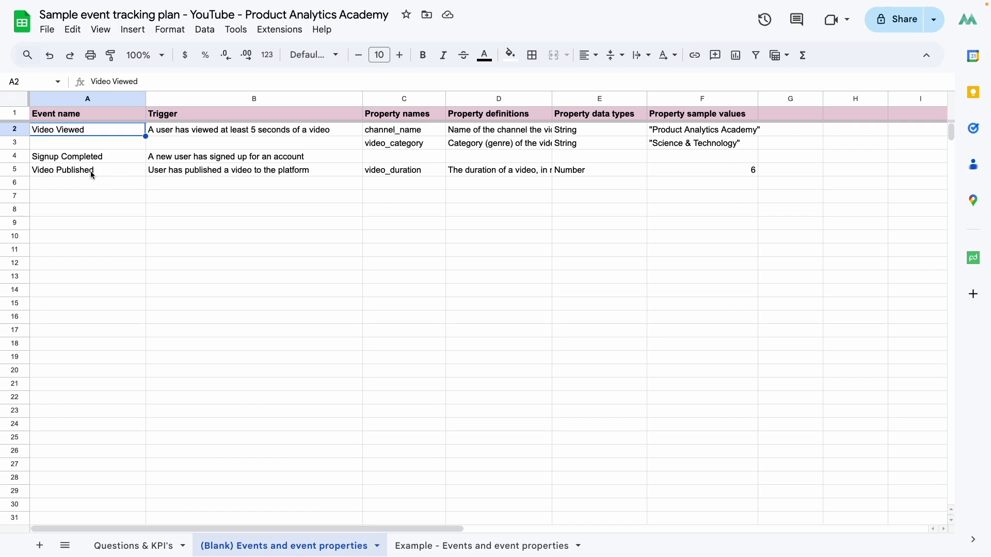
Copy channel_name's definition, String type and sample value from C2:F2 into C6 under Video Published.
left_click(404, 185)
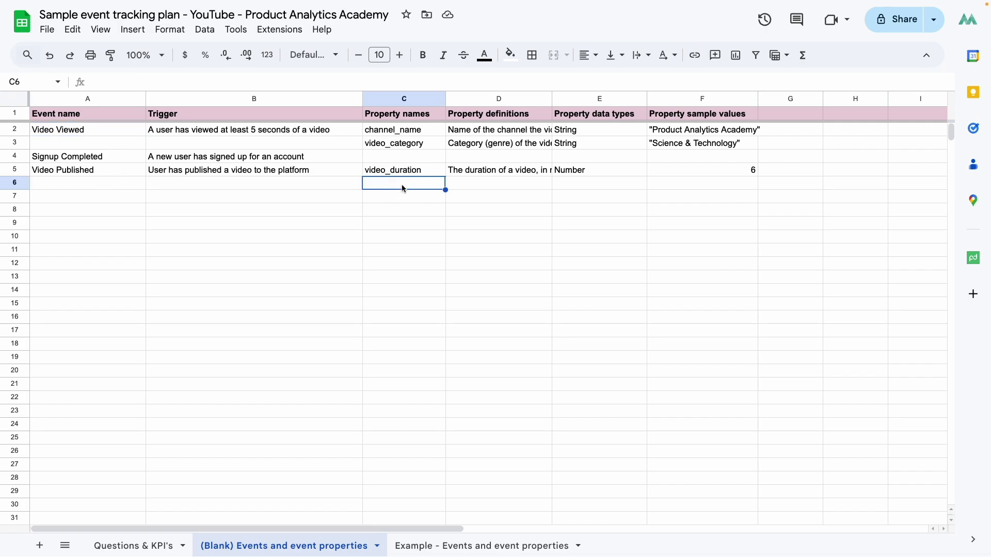
left_click_drag(428, 133, 670, 128)
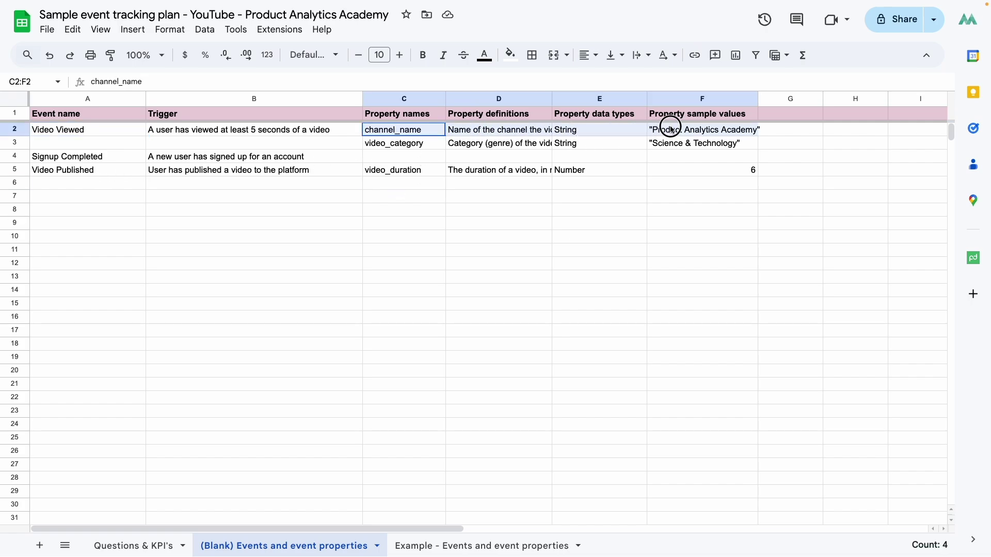
key("ctrl+c")
left_click(416, 185)
key("ctrl+v")
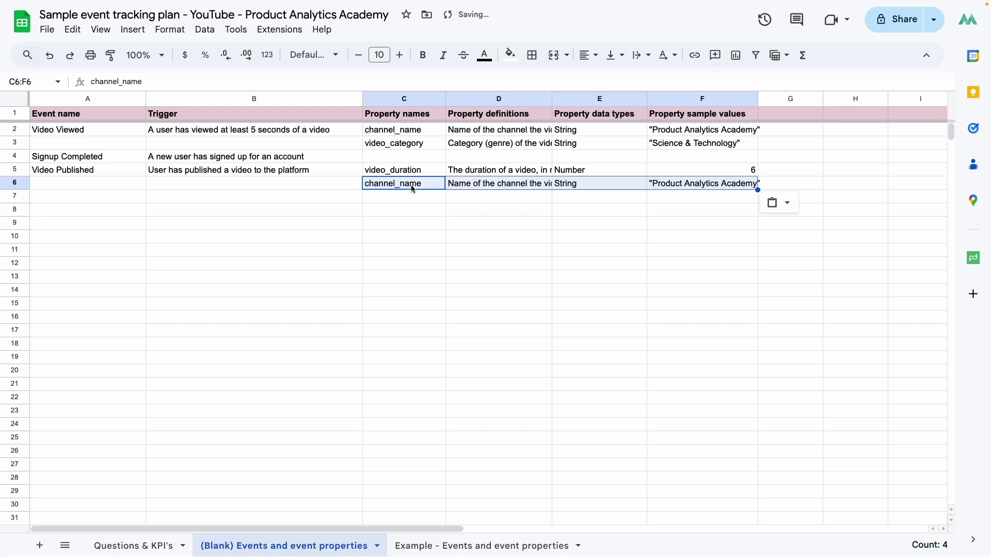
left_click(371, 201)
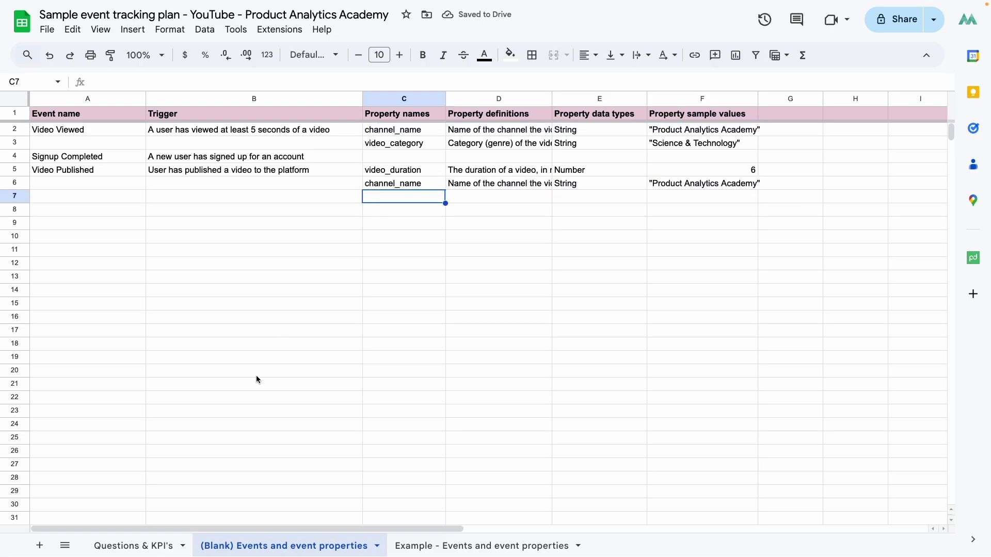
Flip between the Questions & KPI's and blank events sheets, ending on Questions & KPI's.
left_click(120, 549)
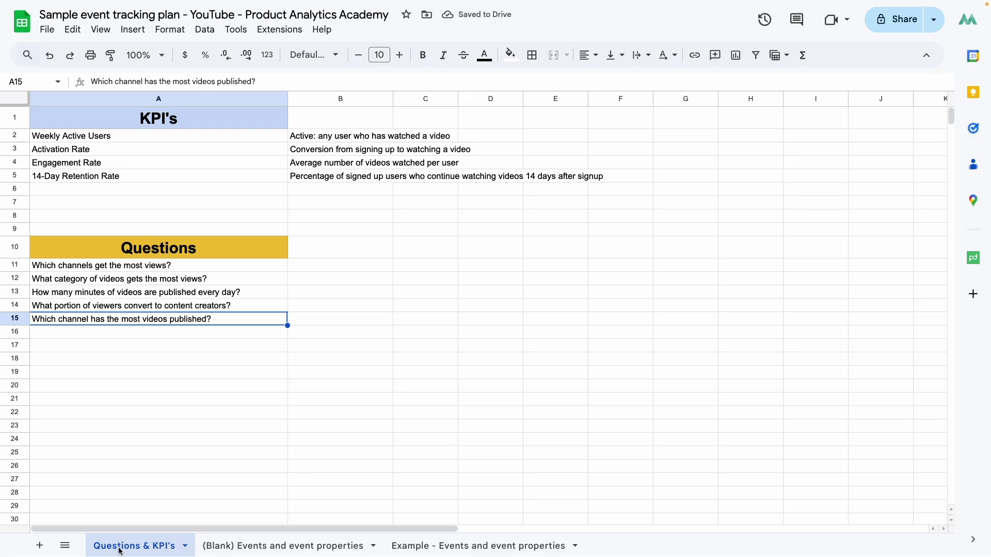
left_click(226, 543)
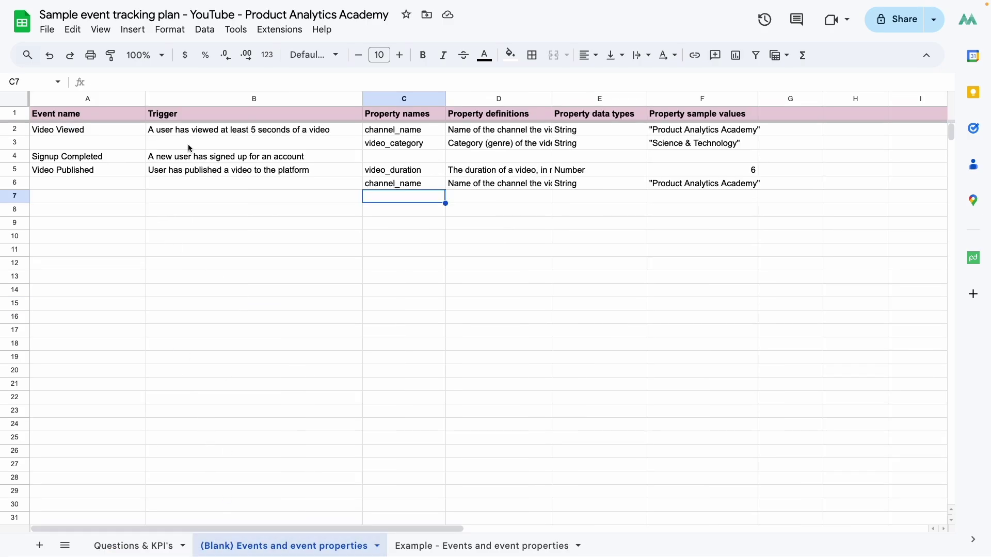
left_click(144, 546)
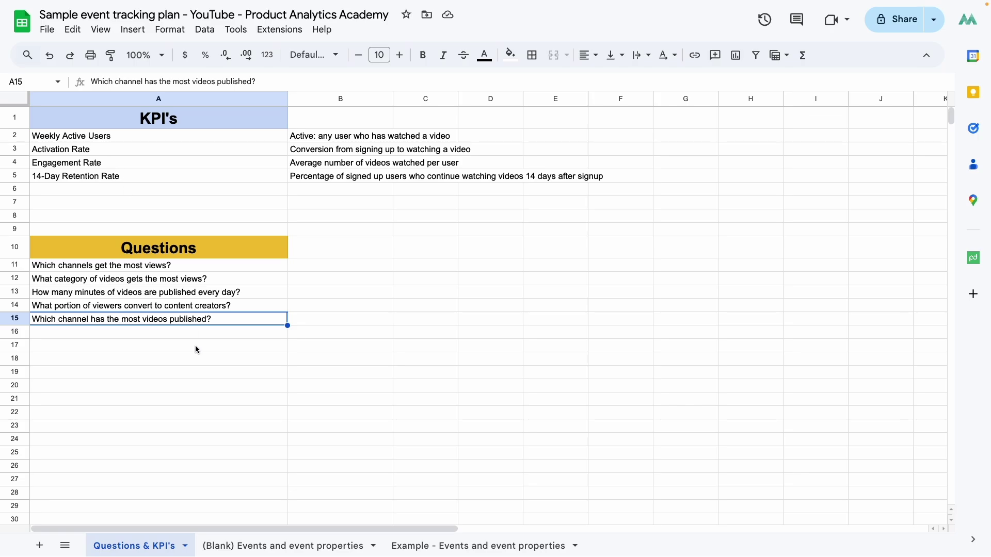
Review the example sheet's Video Shared event and its share_method property, then return to the blank events sheet.
left_click(427, 545)
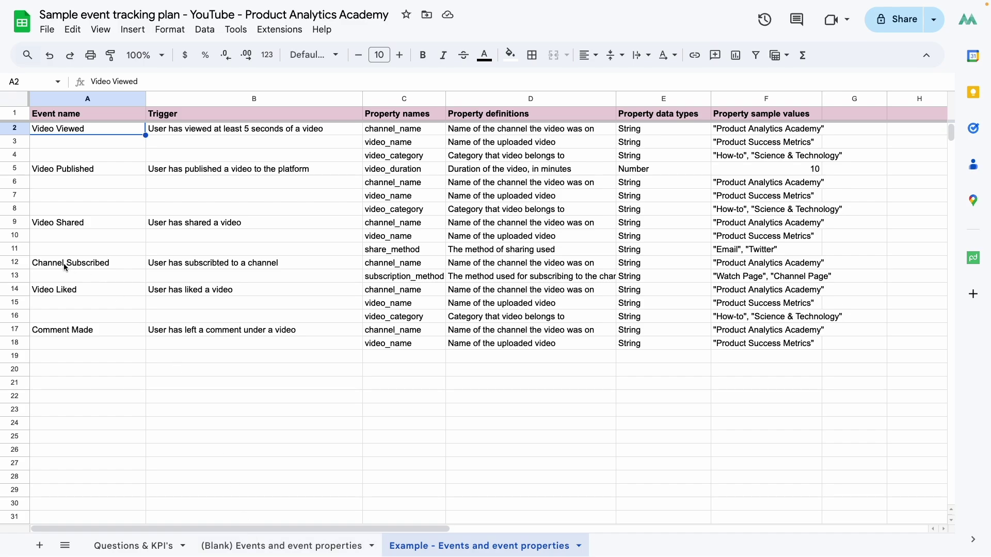
left_click(404, 251)
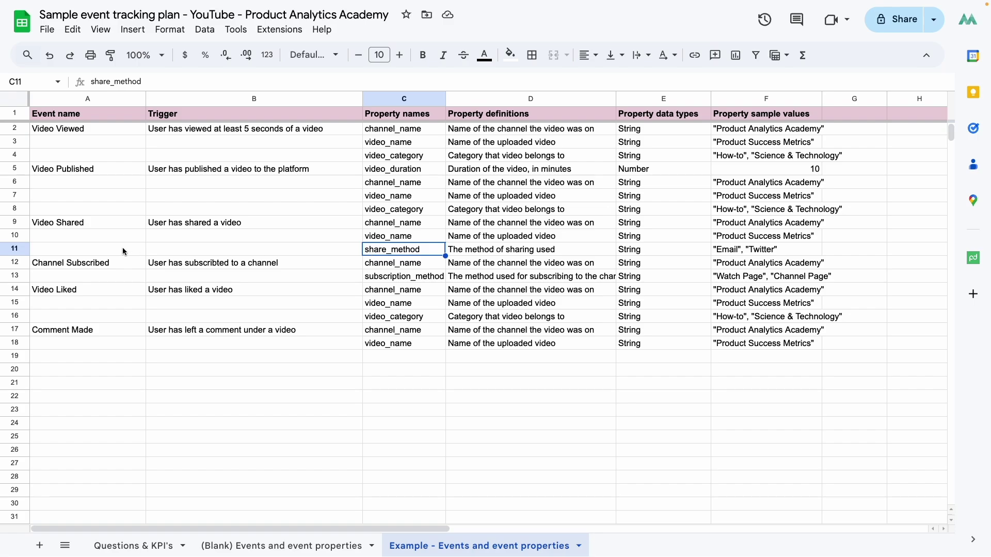
left_click(56, 226)
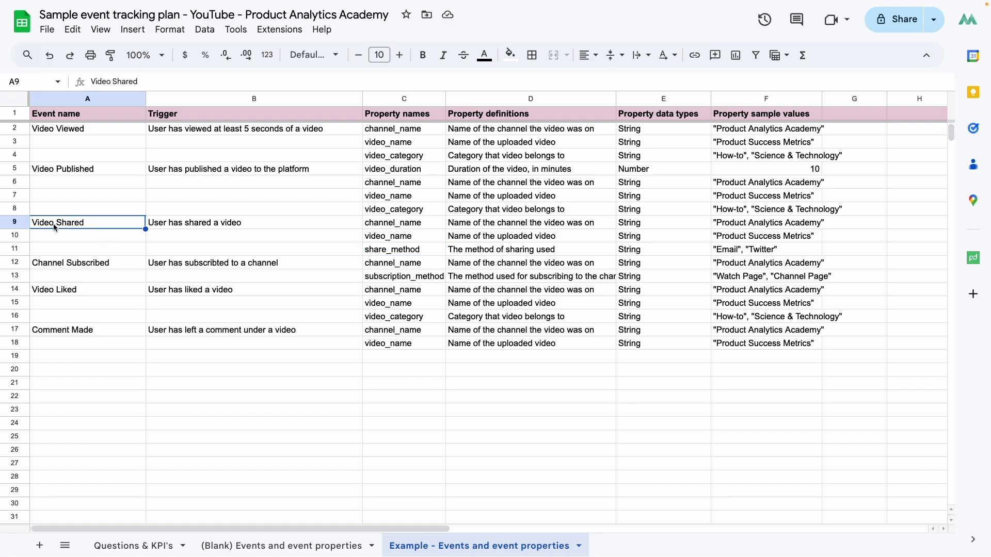
left_click(391, 250)
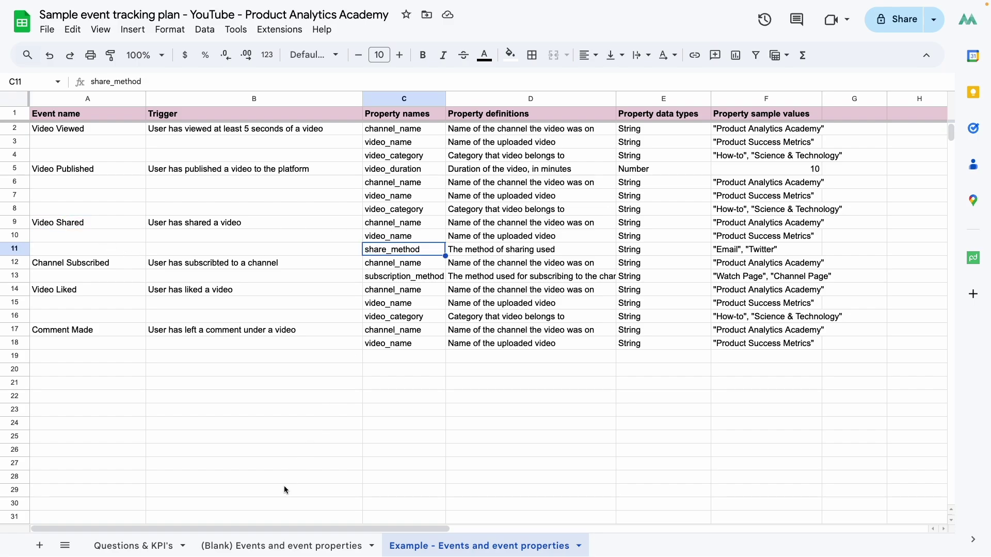
left_click(253, 543)
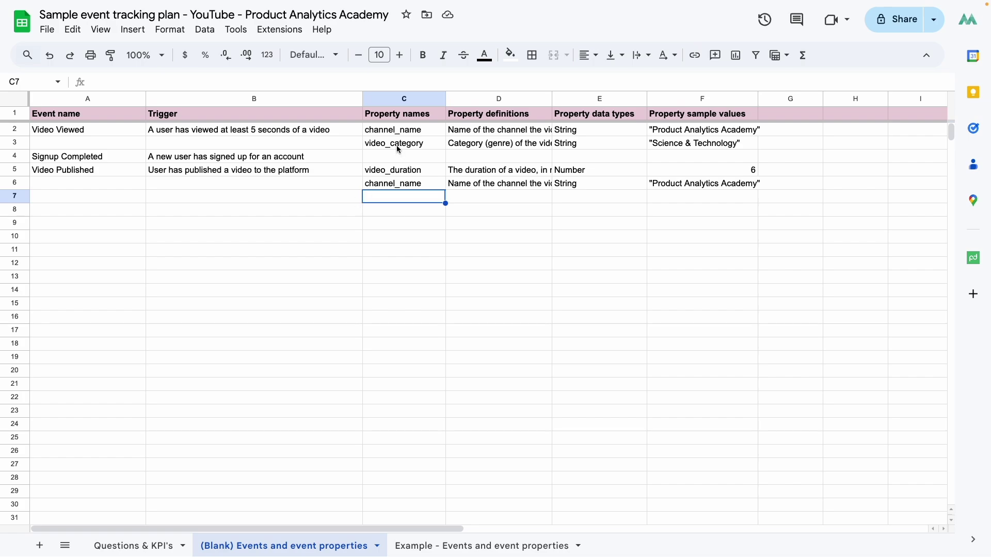
Copy video_category's details from C3:F3 into C7 under Video Published, then select the Signup Completed row.
left_click(441, 147)
left_click_drag(452, 148, 693, 140)
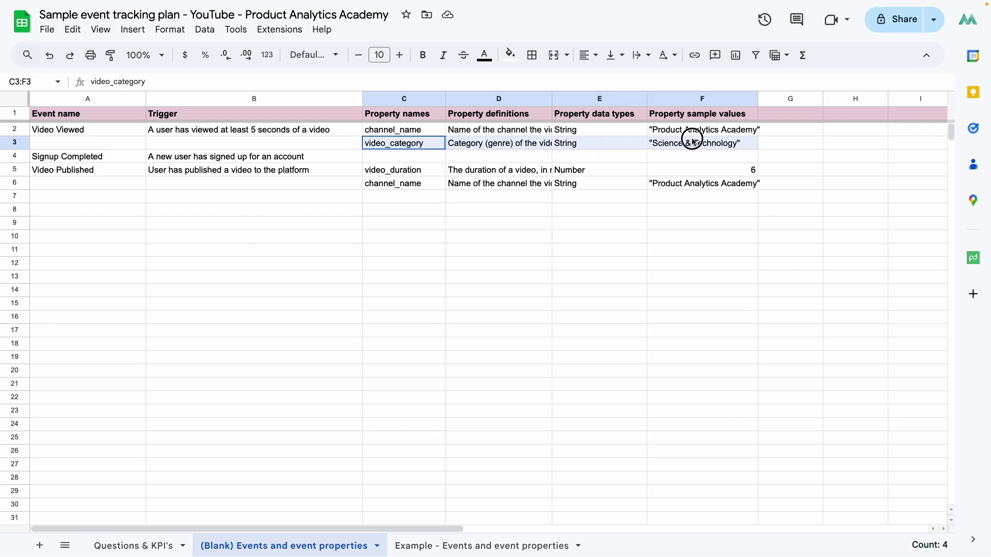
key("ctrl+c")
left_click(391, 202)
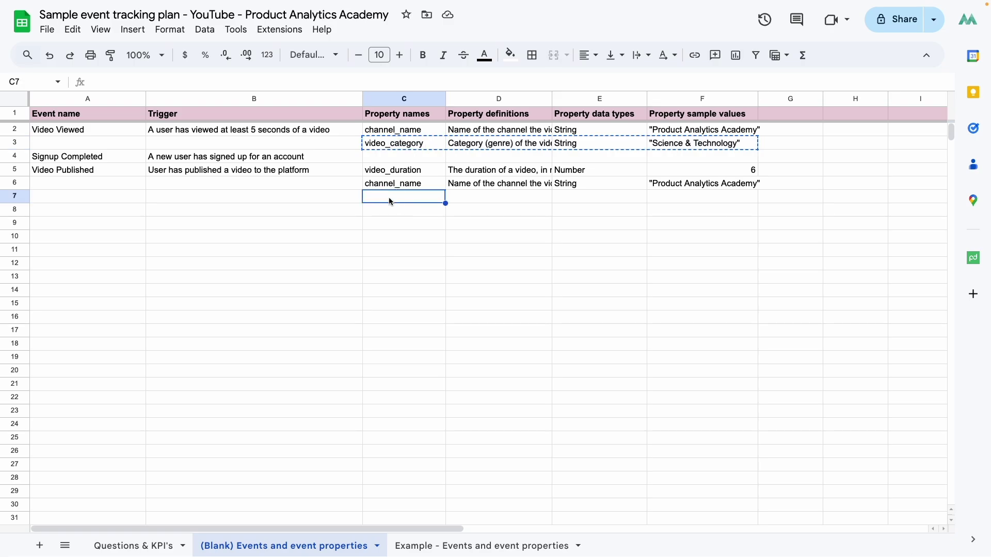
key("ctrl+v")
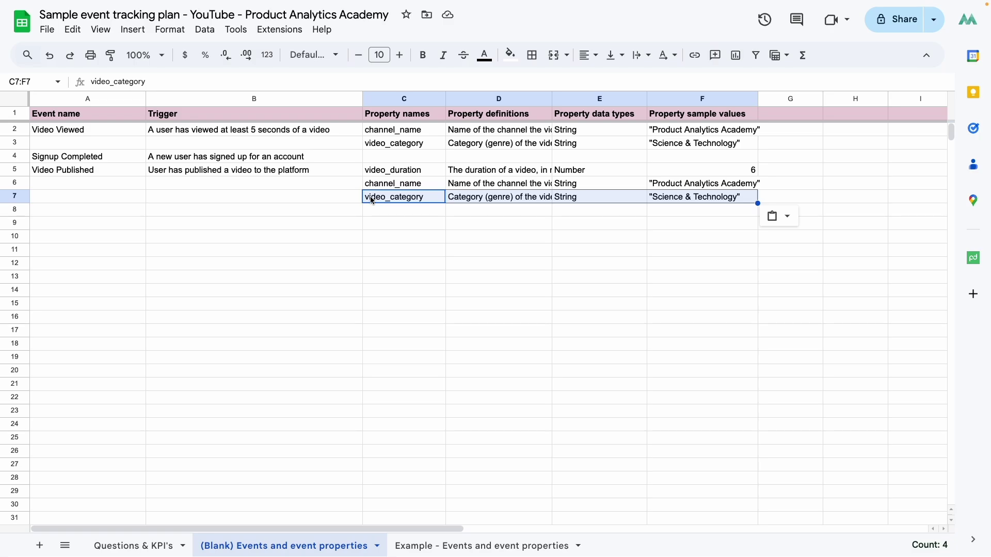
left_click(15, 157)
Drag the Signup Completed row from row 4 up to row 2, then switch to the Mixpanel desktop.
left_click_drag(15, 157, 16, 129)
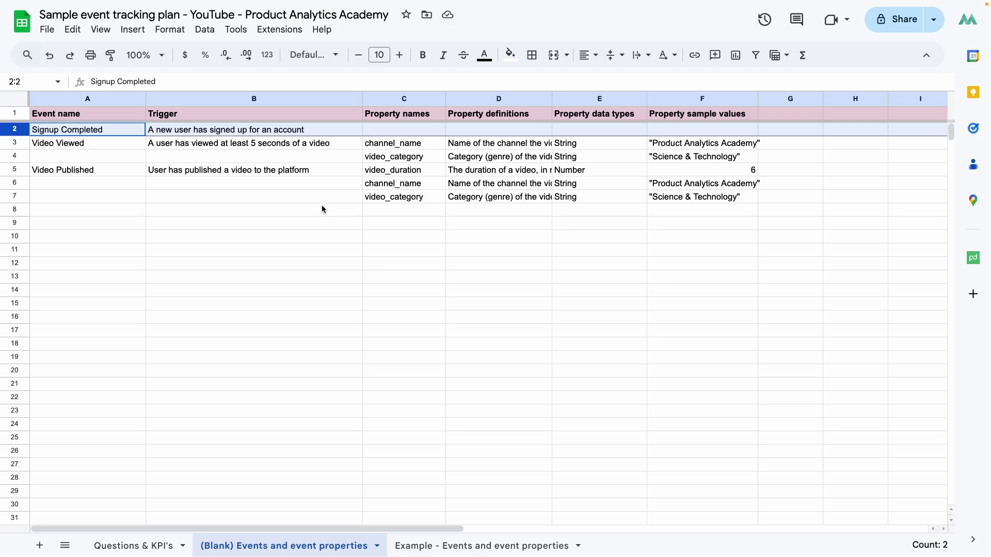
key("ctrl+Right")
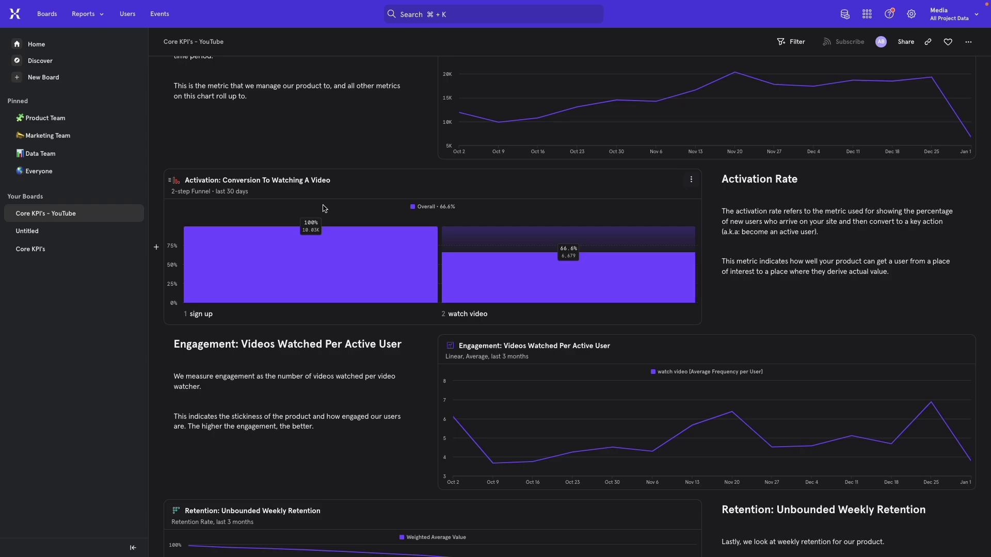
Switch from Mixpanel's Core KPI's board back to the tracking plan spreadsheet.
key("ctrl+Left")
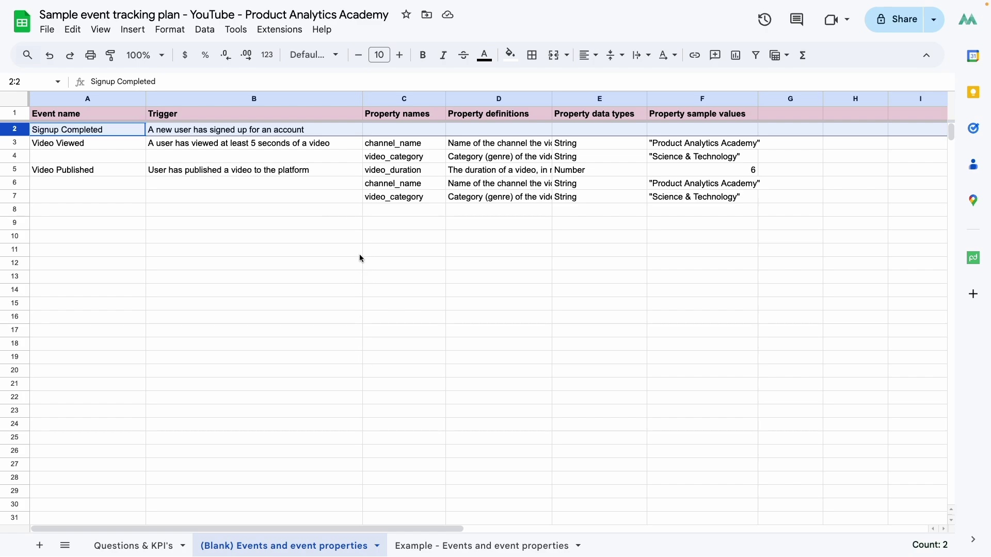
Show the Example - Events and event properties sheet with its six worked events.
left_click(484, 546)
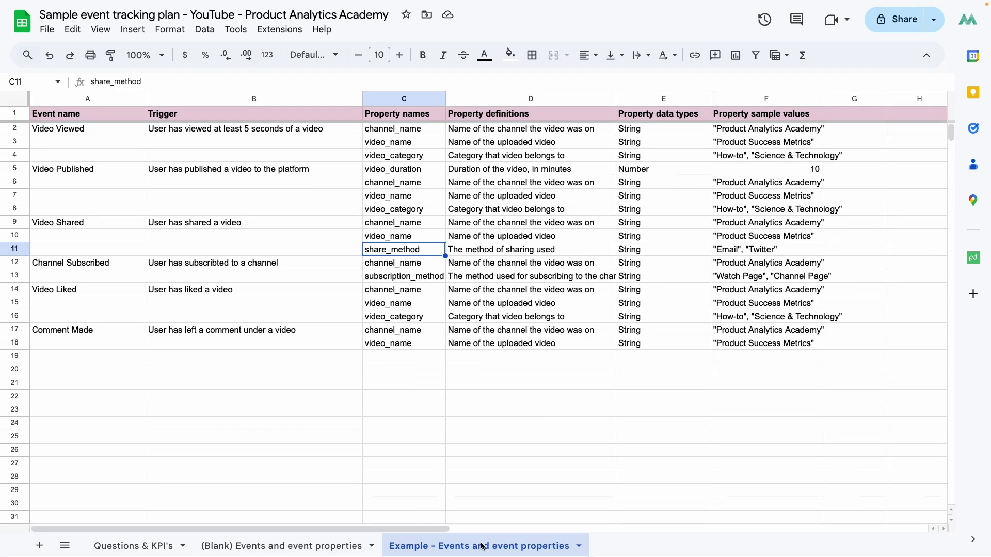